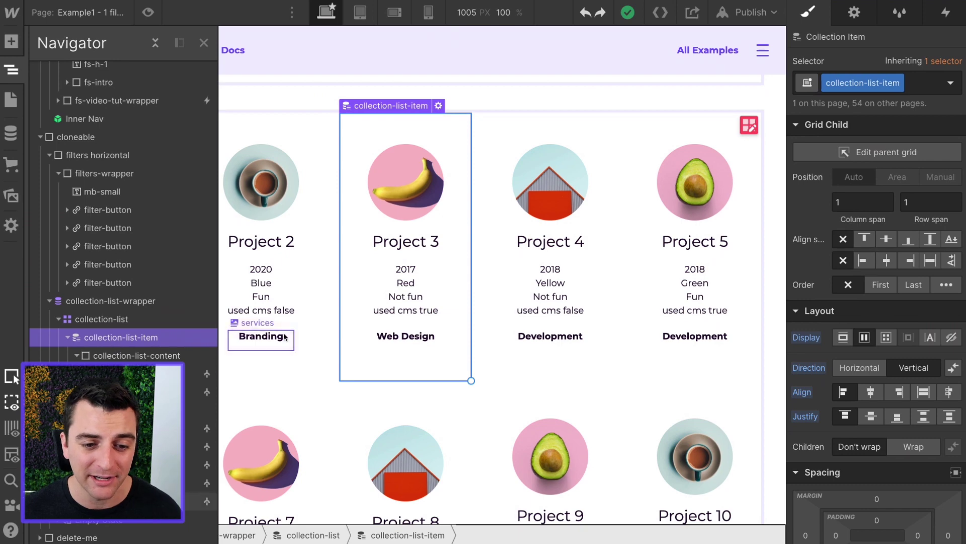
Inspect the Project 3 card's elements: its Red colour text, content block and 2017 year
click(428, 282)
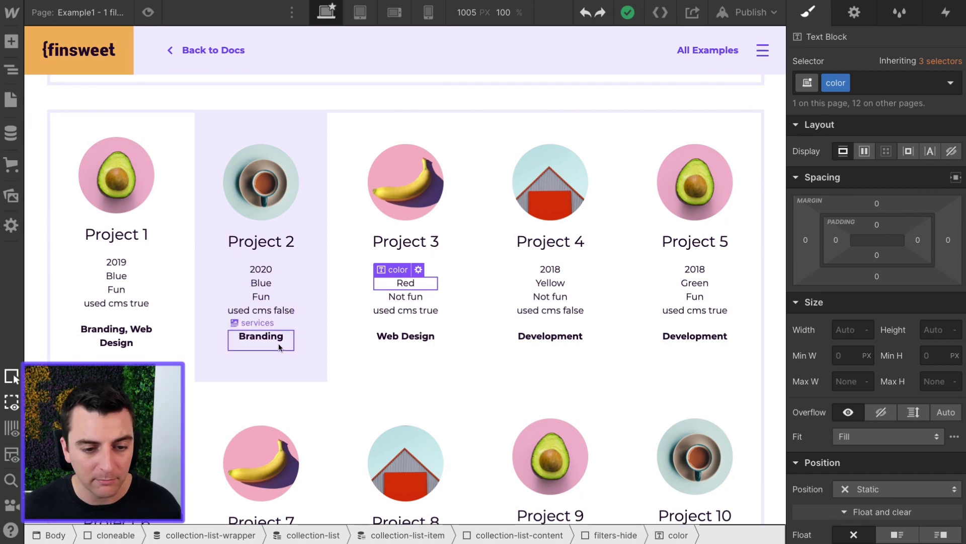
click(482, 307)
click(452, 294)
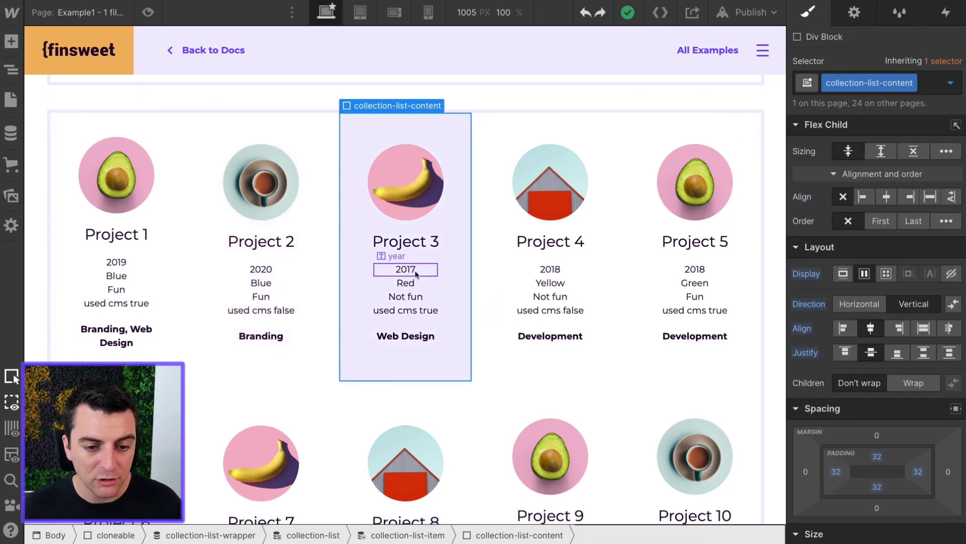
click(410, 269)
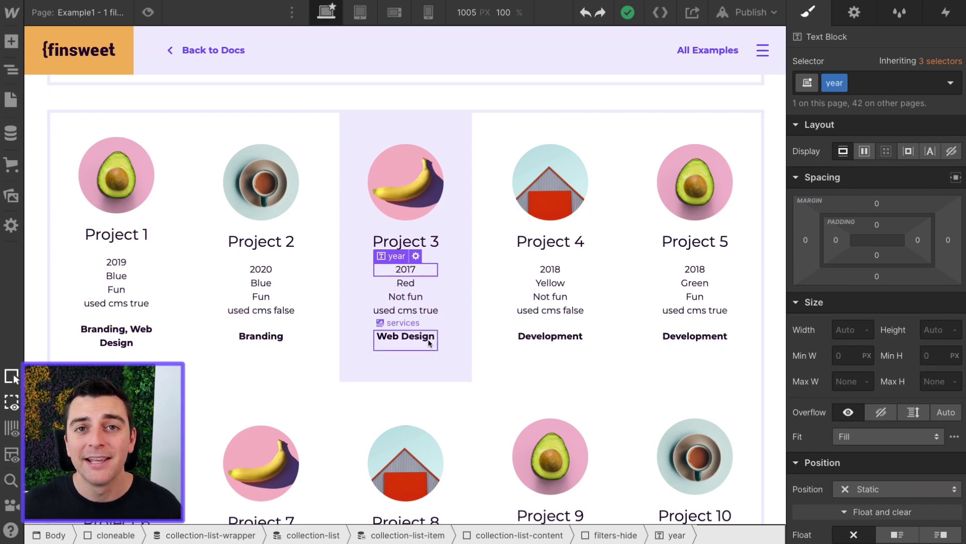
Inspect the Project 500 CMS item's colour options, leaving it set to Green
click(17, 139)
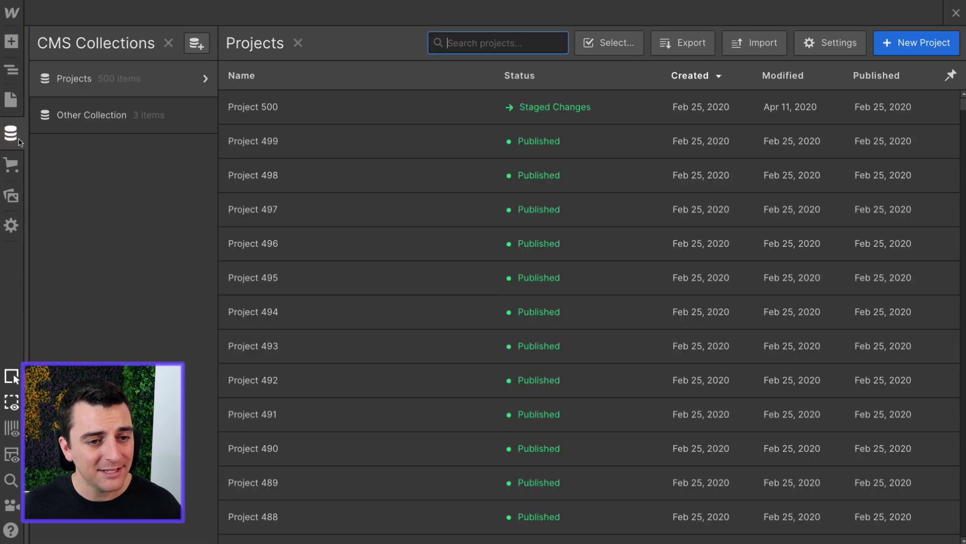
click(325, 115)
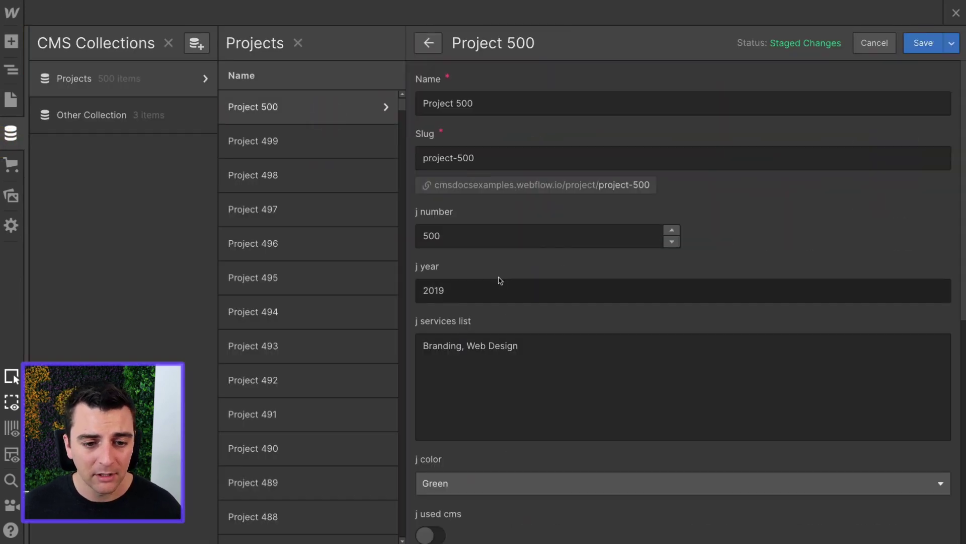
scroll(481, 291, down, 2)
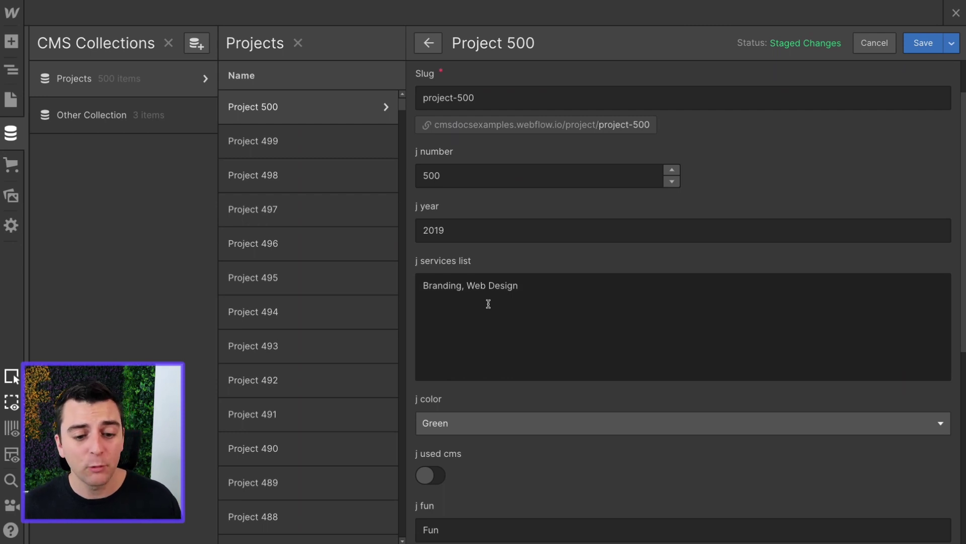
scroll(488, 303, down, 3)
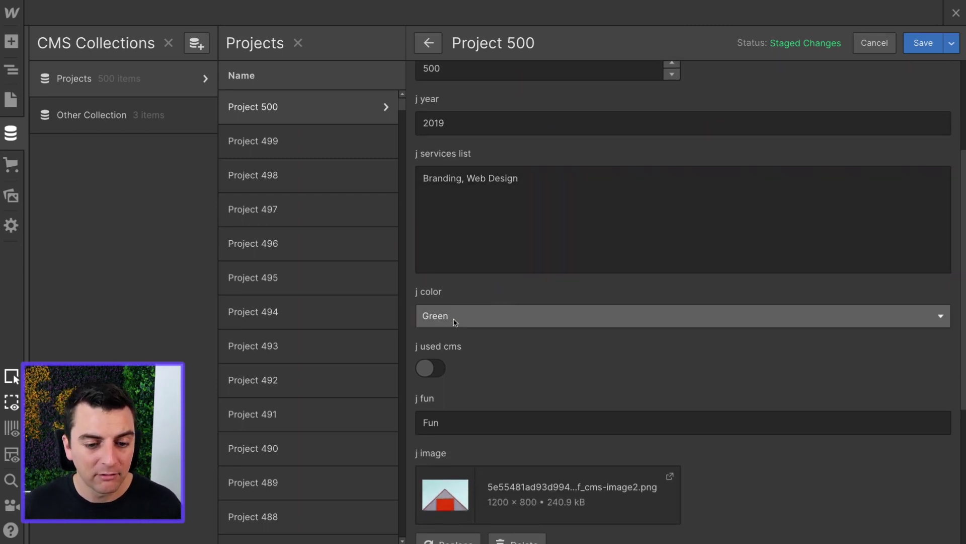
click(454, 319)
click(491, 301)
scroll(490, 302, down, 1)
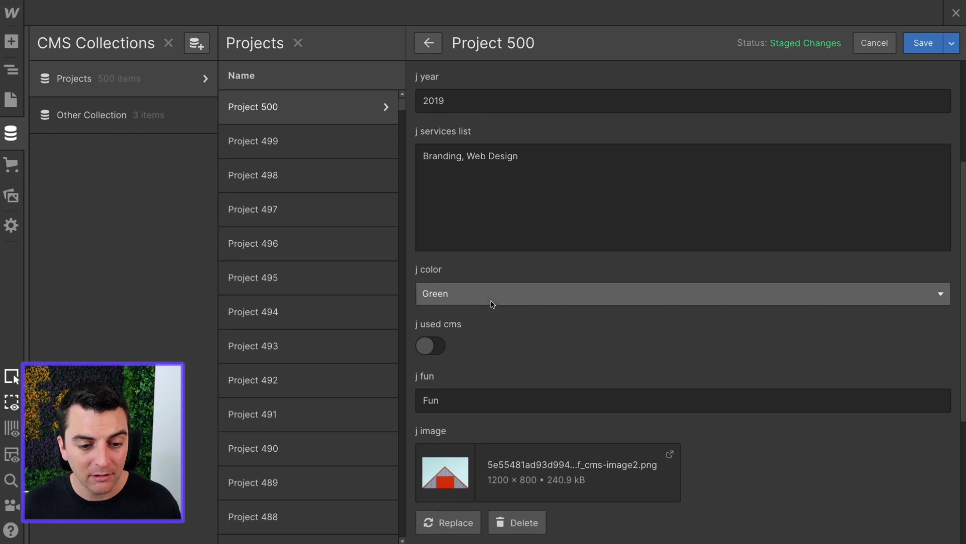
scroll(462, 351, down, 1)
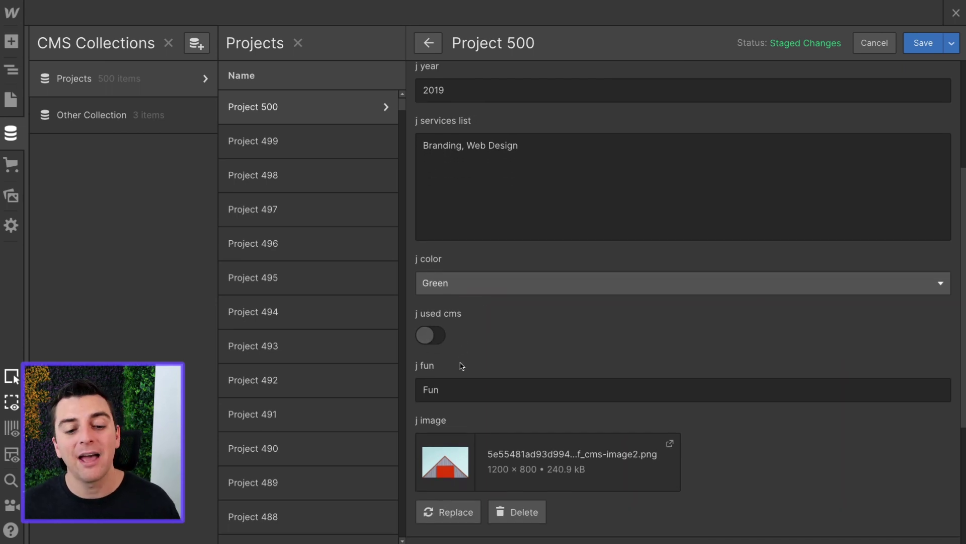
click(519, 352)
scroll(519, 343, up, 2)
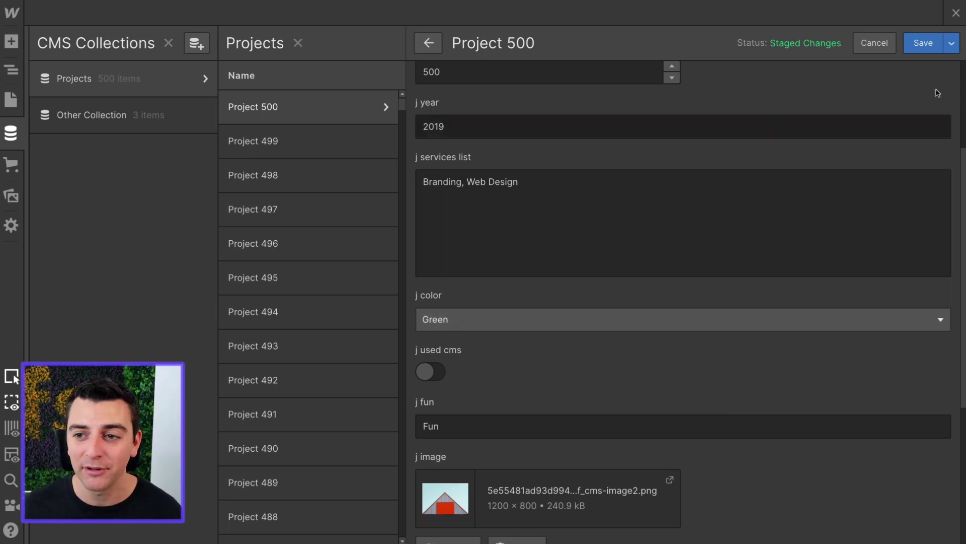
click(956, 14)
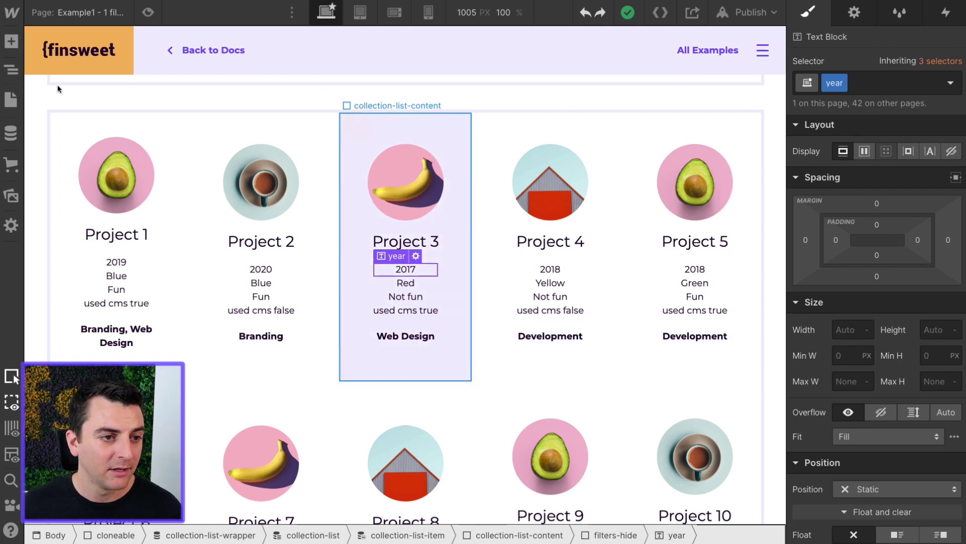
In the Navigator, preview filters-hide with Display none on every card, then undo it
click(355, 123)
key(z)
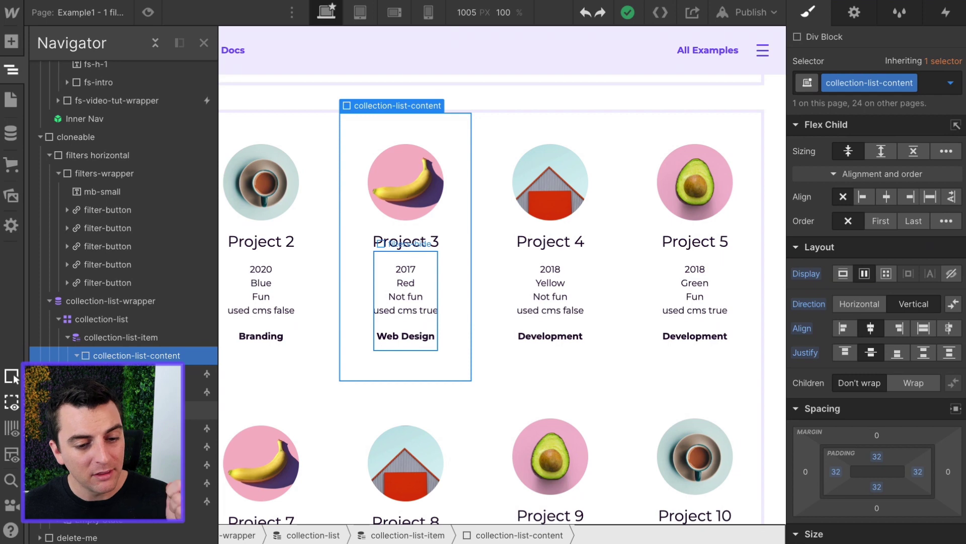
click(429, 290)
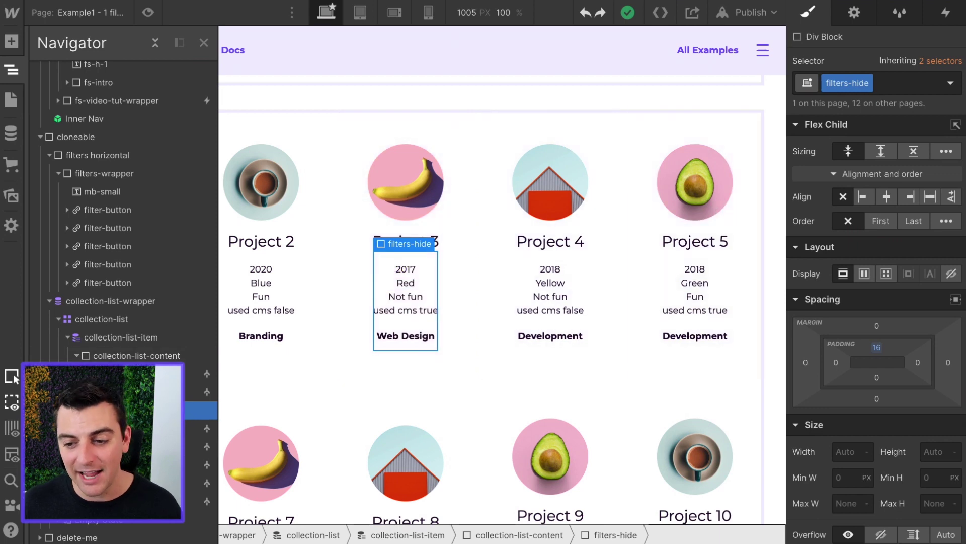
click(952, 274)
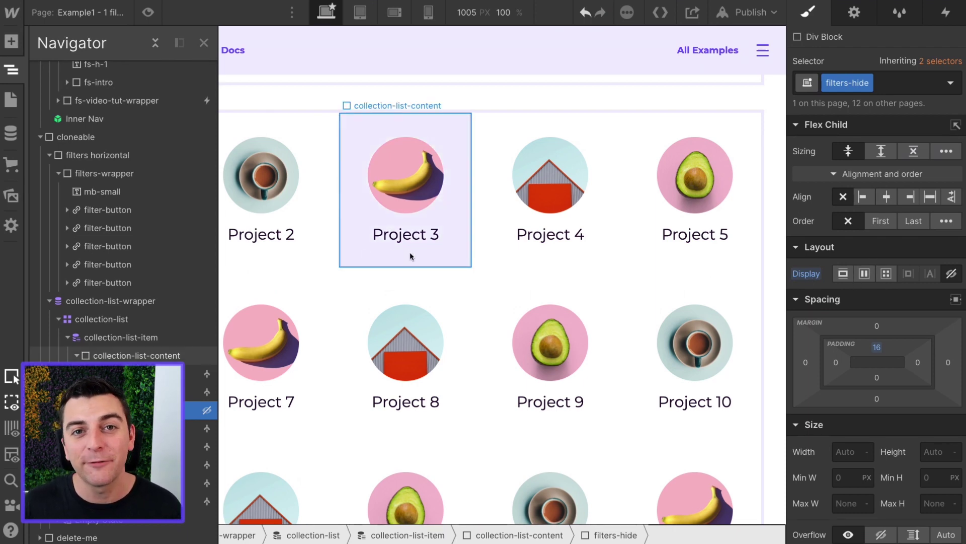
key(ctrl+z)
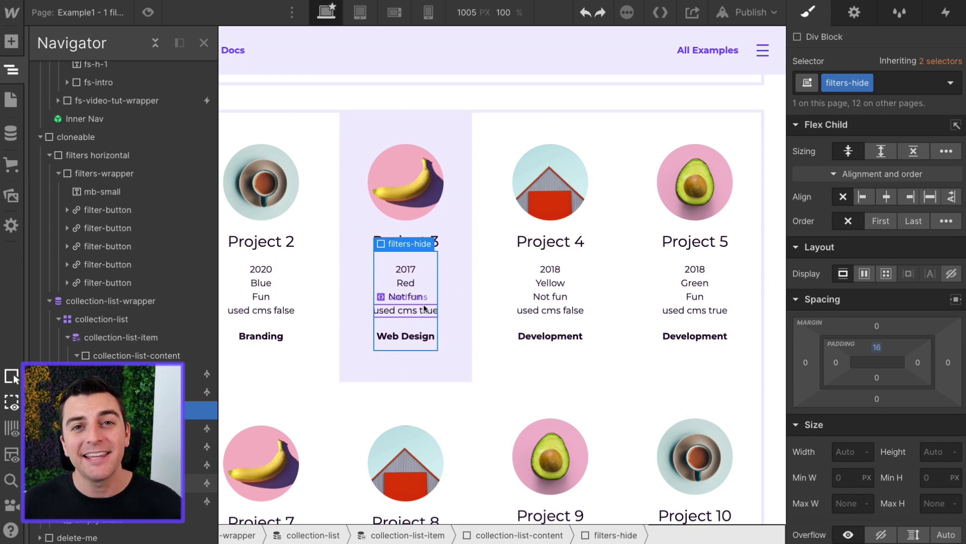
click(950, 273)
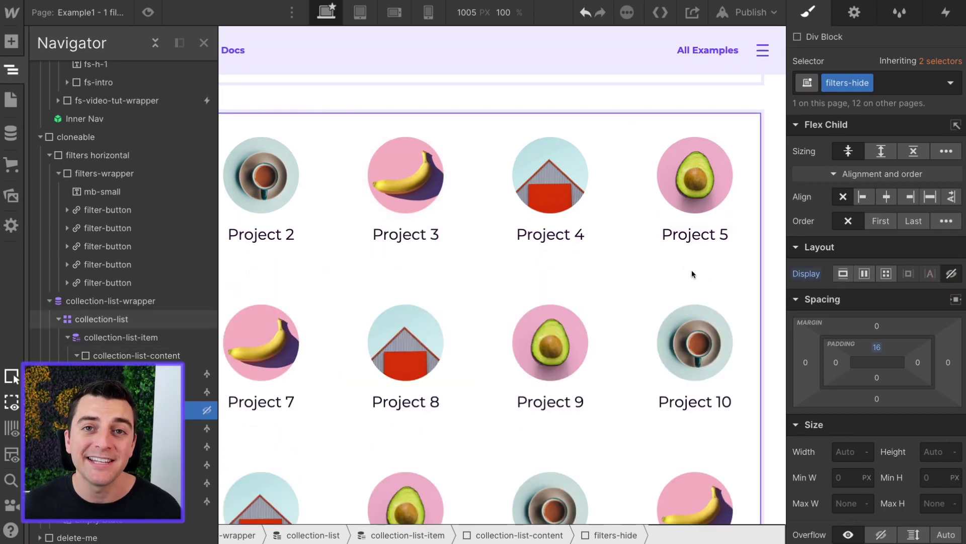
key(ctrl+z)
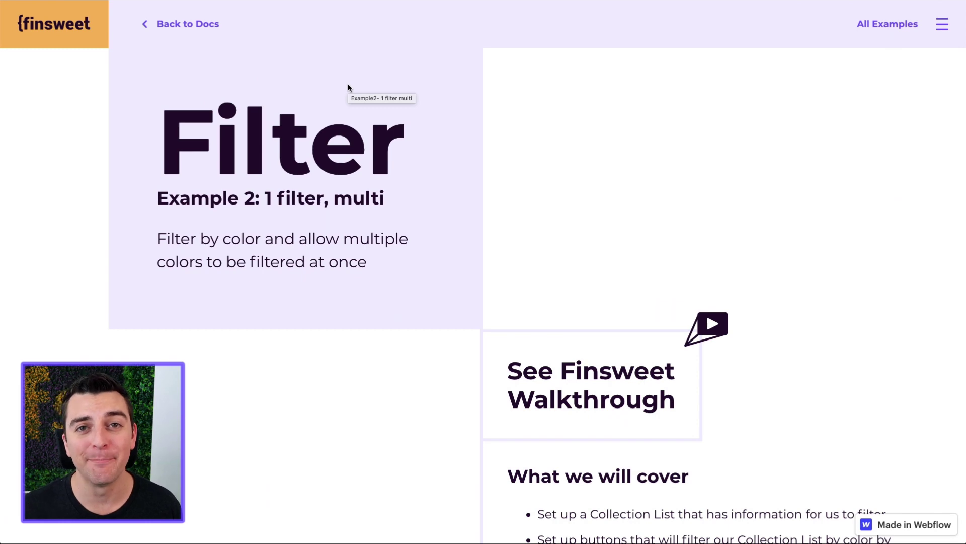
Turn on the Blue, Red, Yellow, Orange and Green filters one after another
scroll(363, 190, down, 15)
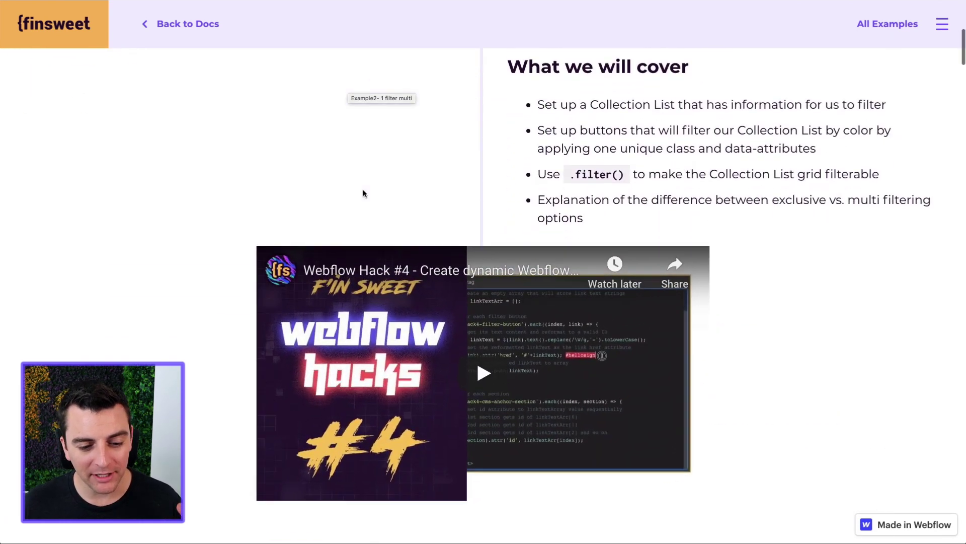
scroll(364, 193, down, 4)
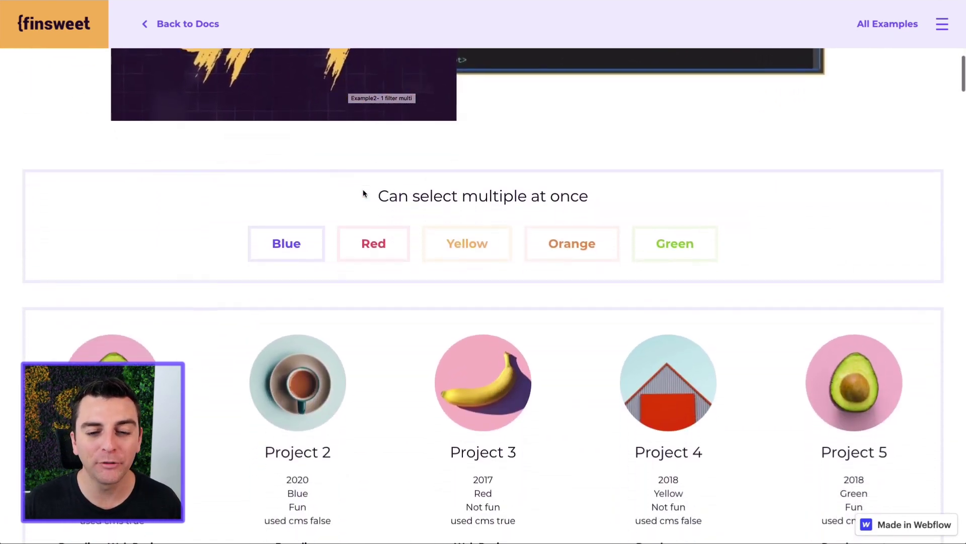
scroll(358, 241, down, 1)
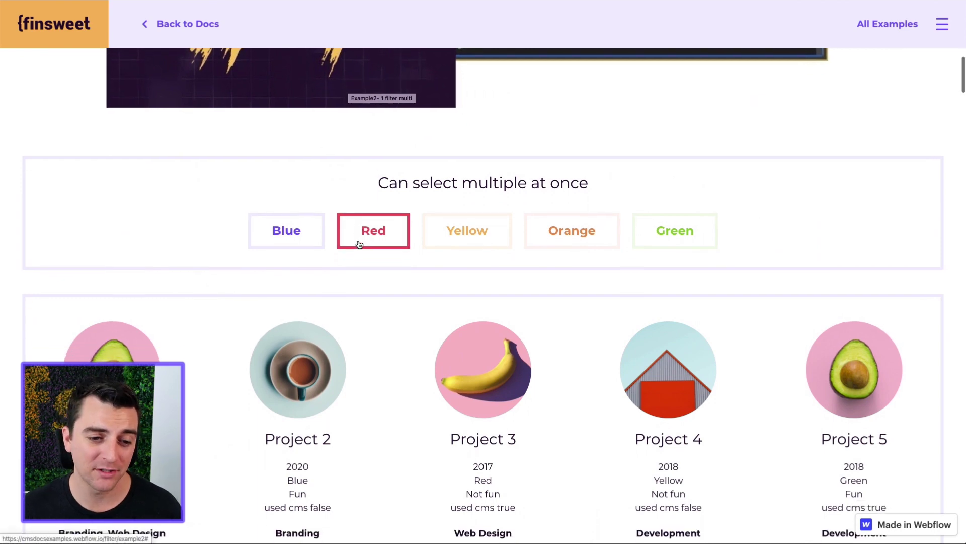
click(296, 234)
scroll(296, 234, down, 3)
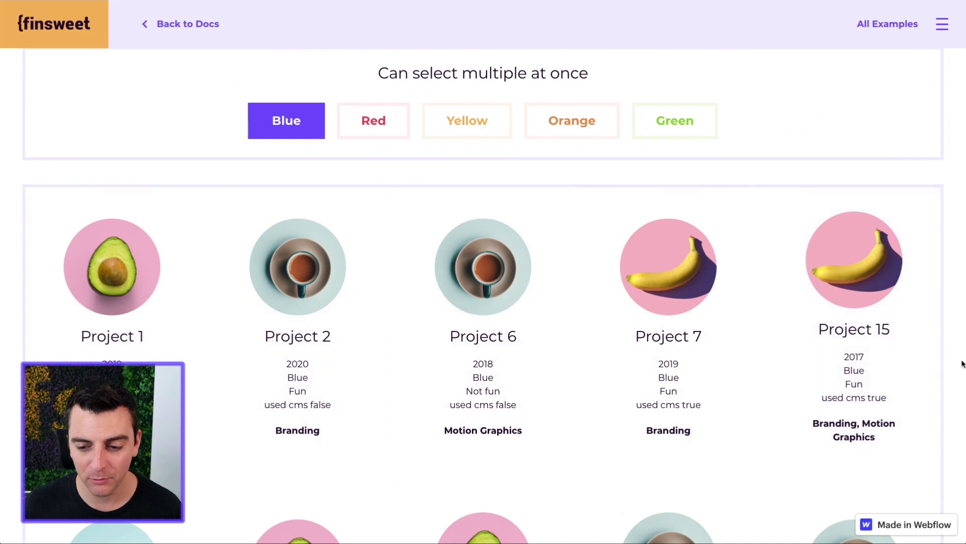
scroll(859, 373, down, 4)
scroll(859, 372, down, 5)
scroll(408, 116, up, 10)
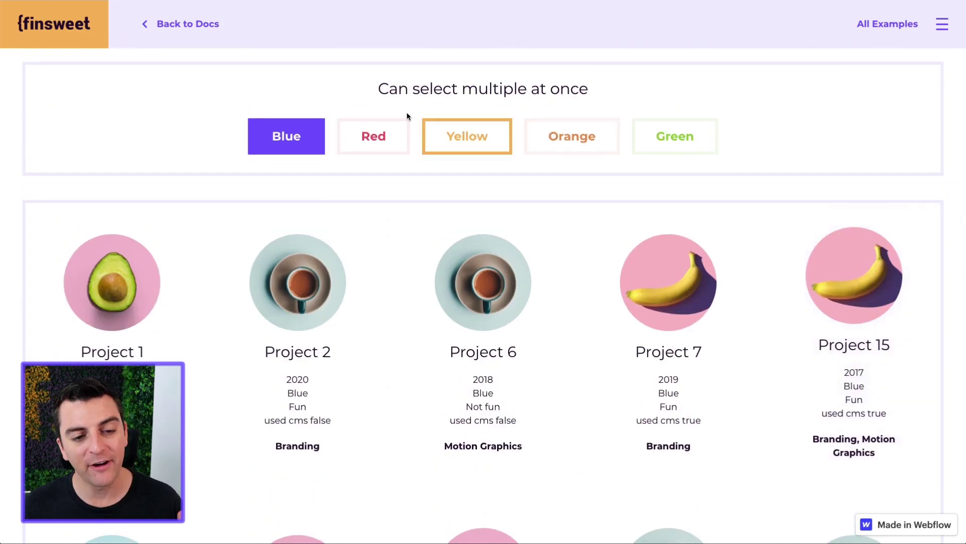
click(385, 130)
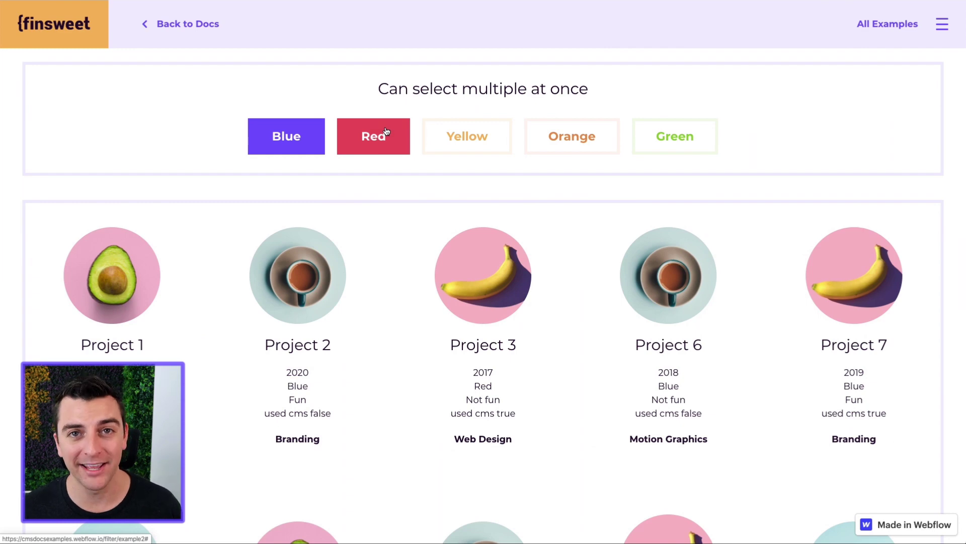
scroll(387, 129, down, 2)
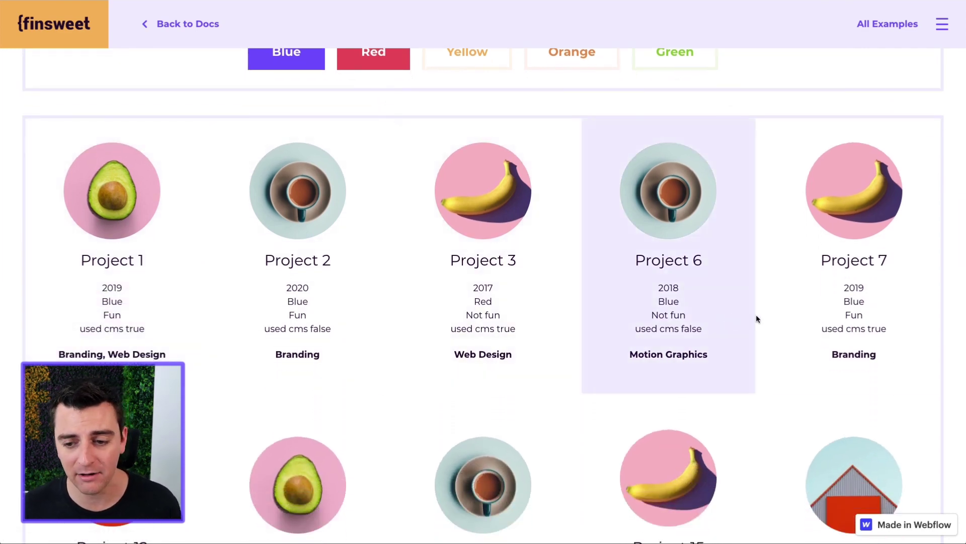
click(454, 57)
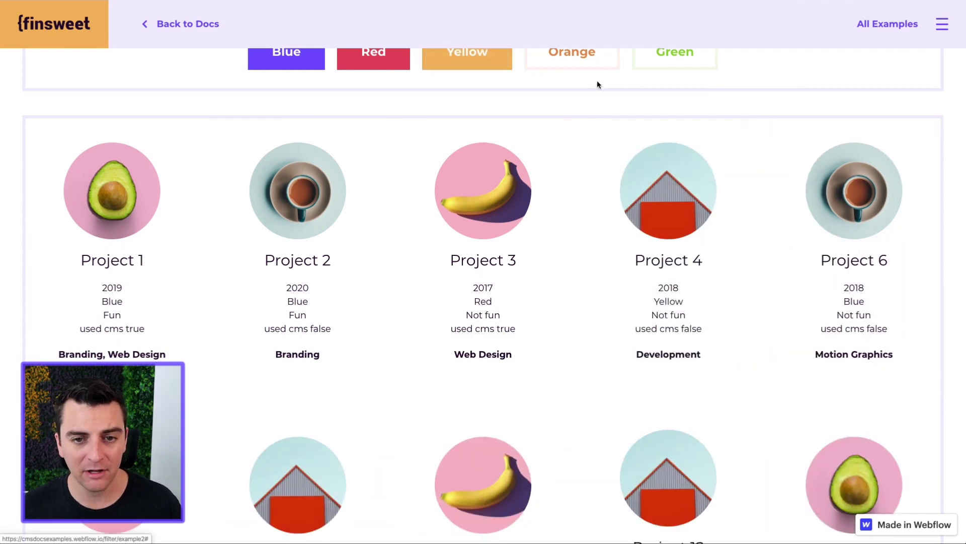
click(584, 64)
click(673, 66)
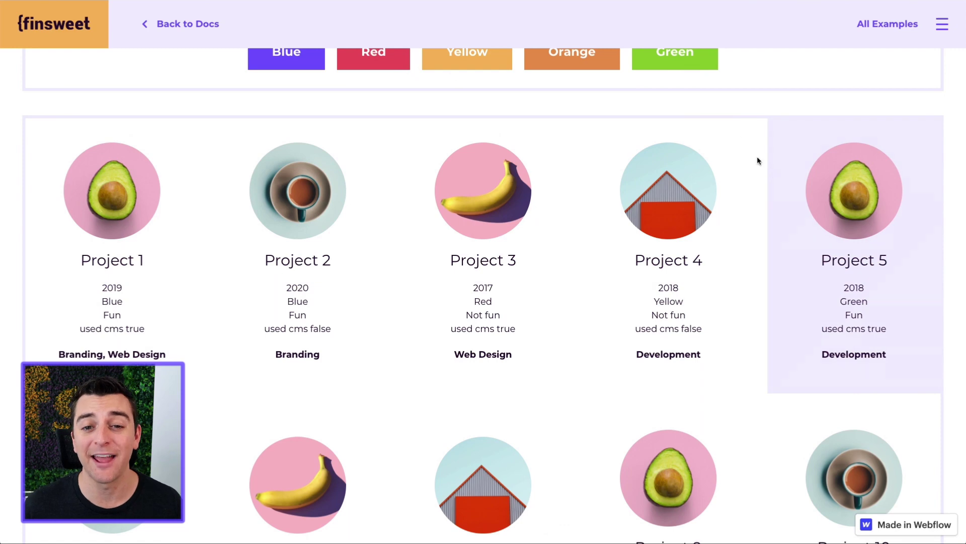
Deselect all five colour filters, from Green back to Blue
click(675, 67)
click(586, 55)
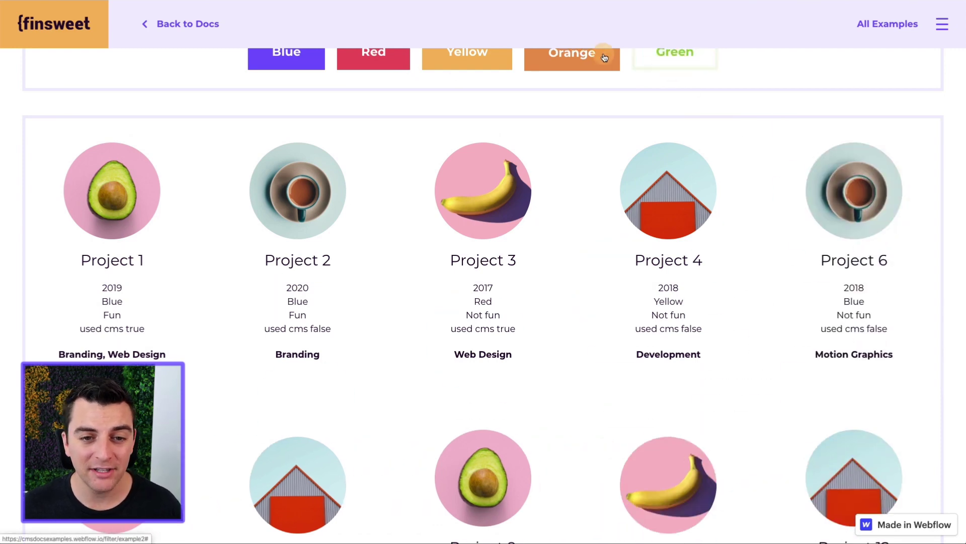
click(483, 55)
click(372, 56)
click(295, 63)
Toggle the Blue, Red, Yellow and Orange filters on and off in combinations
scroll(333, 146, up, 2)
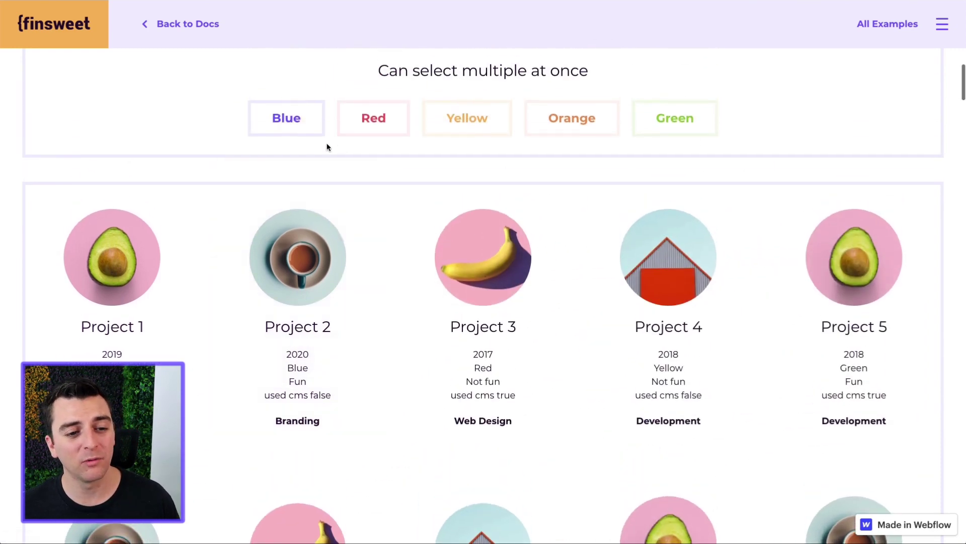
click(290, 122)
click(353, 128)
click(282, 127)
click(375, 127)
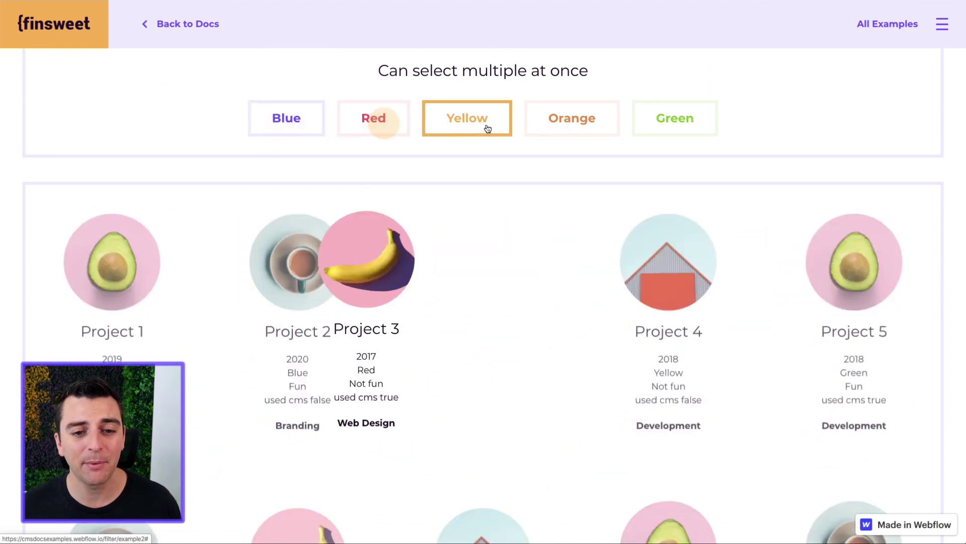
click(488, 128)
click(569, 127)
click(455, 126)
Toggle the Red, Yellow, Green, Orange and Blue filters, ending with none active
click(372, 128)
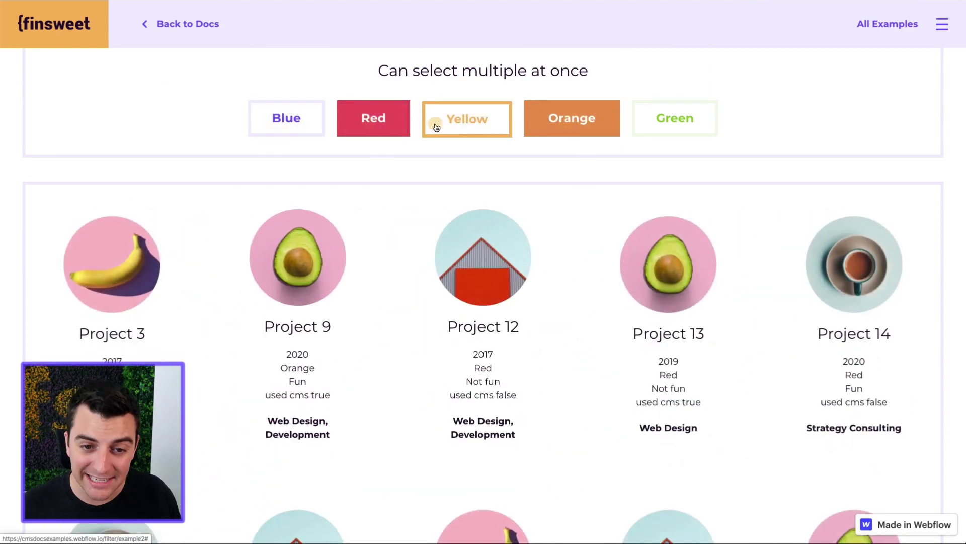
click(438, 126)
click(635, 127)
click(455, 127)
click(539, 124)
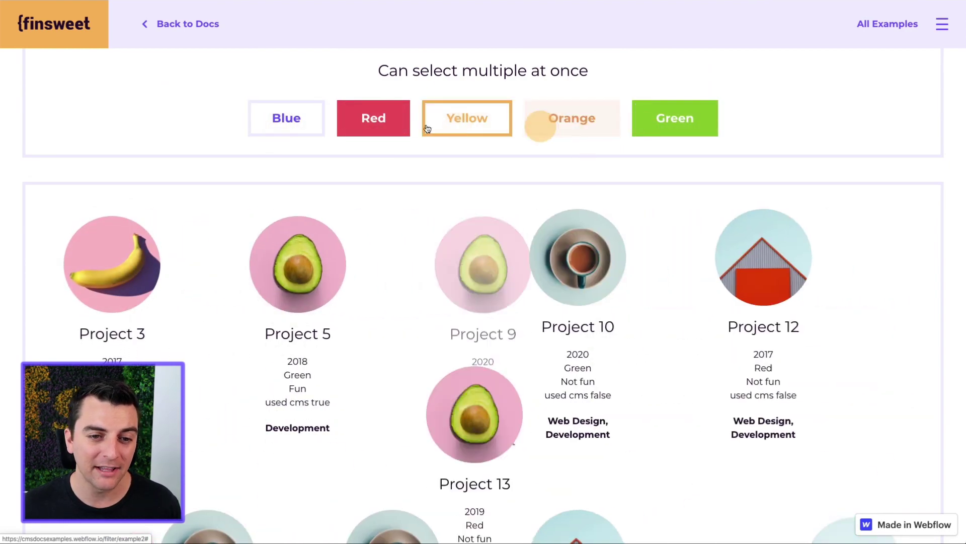
click(374, 124)
click(701, 122)
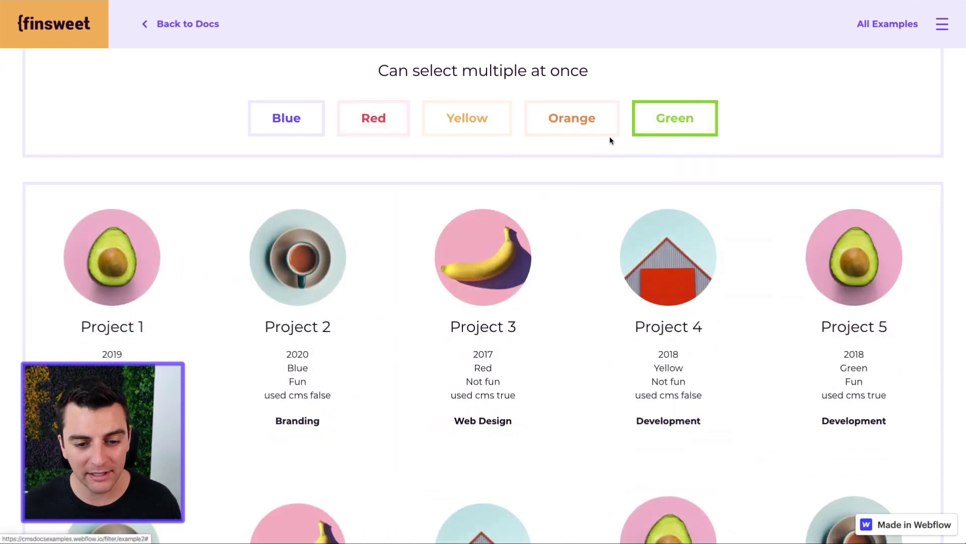
click(299, 115)
scroll(702, 317, down, 1)
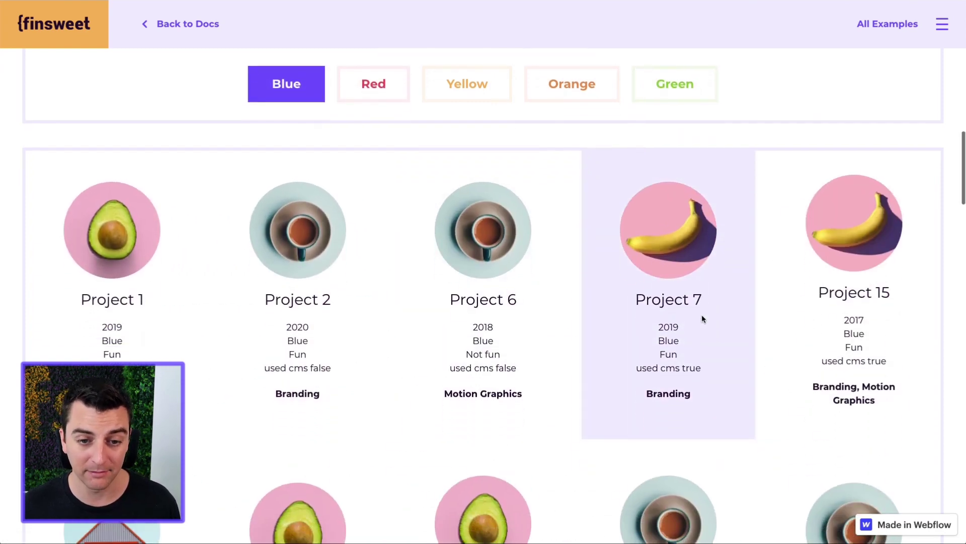
scroll(529, 237, up, 3)
click(309, 178)
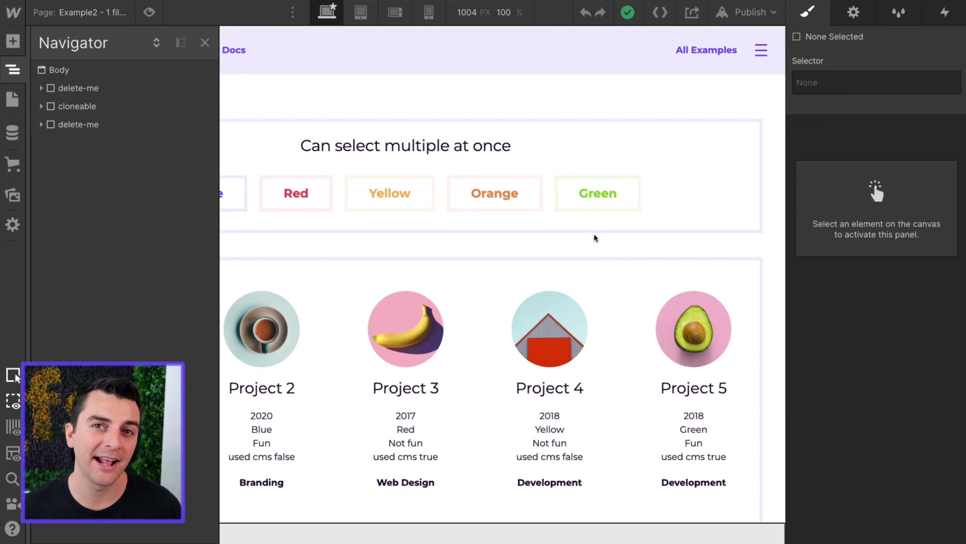
Select the collection-list-wrapper and collection-list, then the heading and filters-wrapper group above them
click(262, 258)
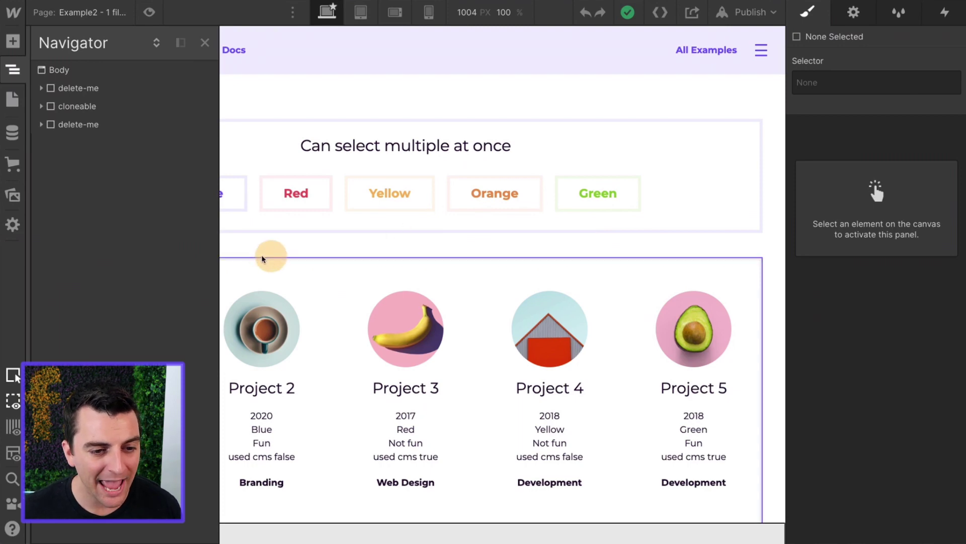
click(241, 258)
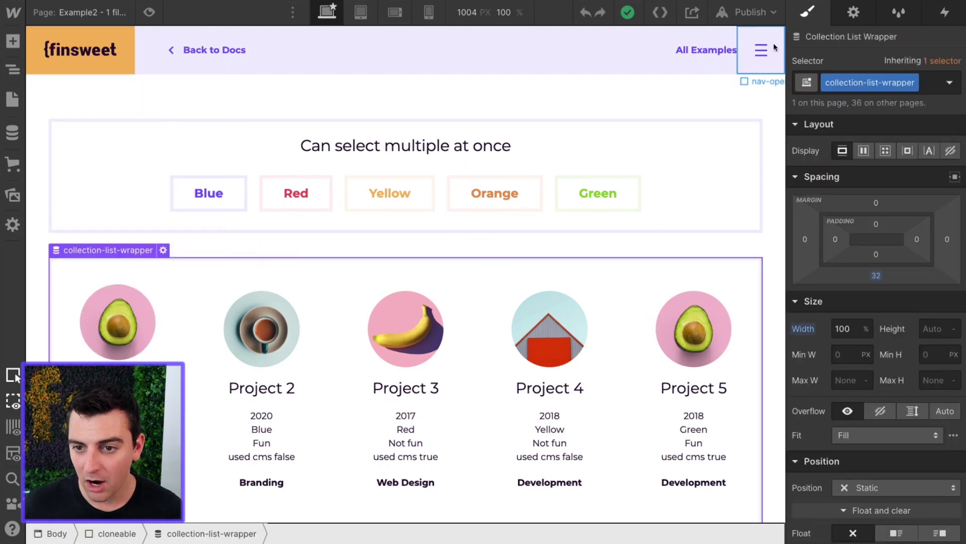
click(755, 282)
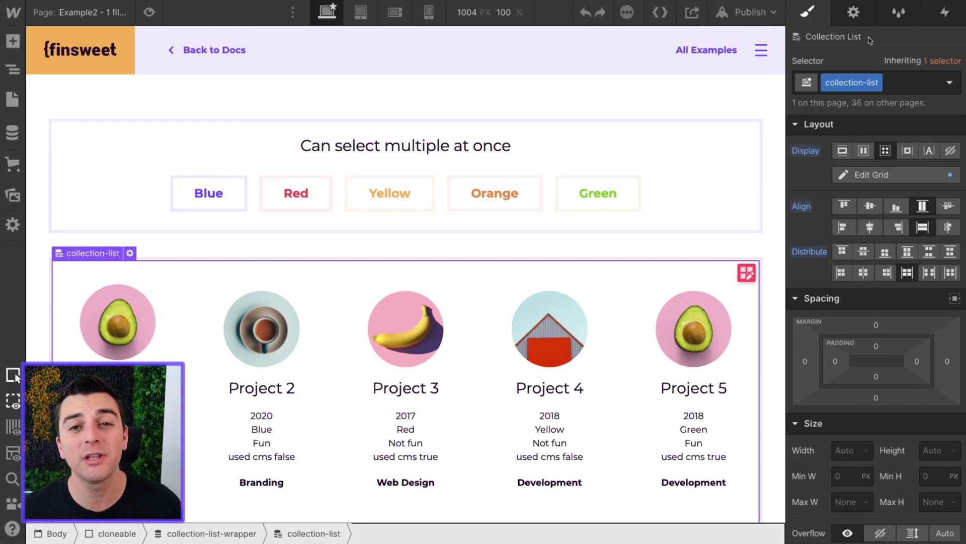
click(13, 73)
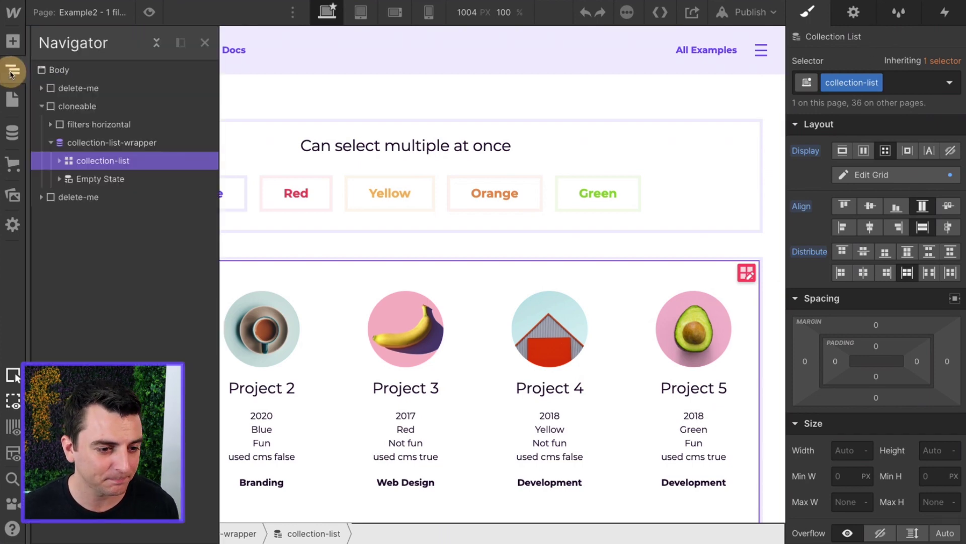
click(117, 144)
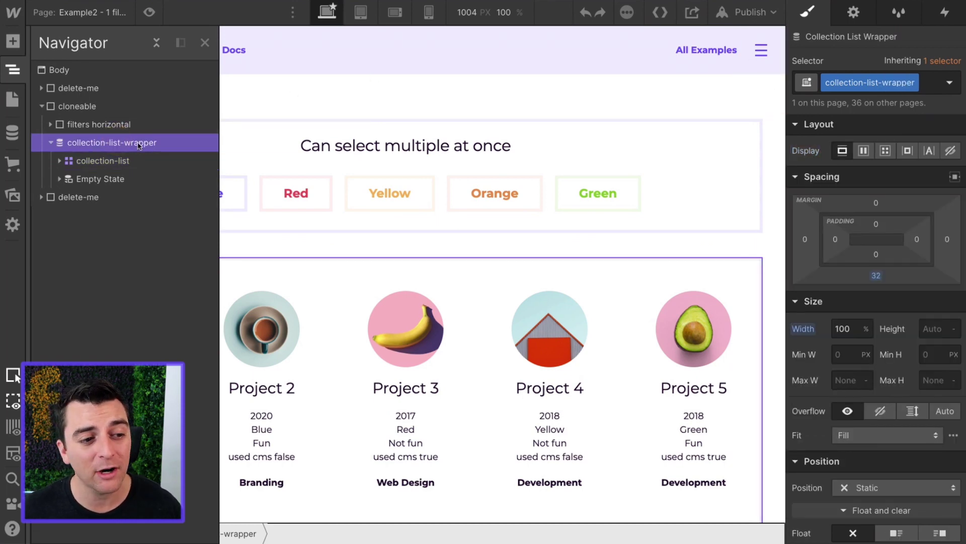
click(103, 161)
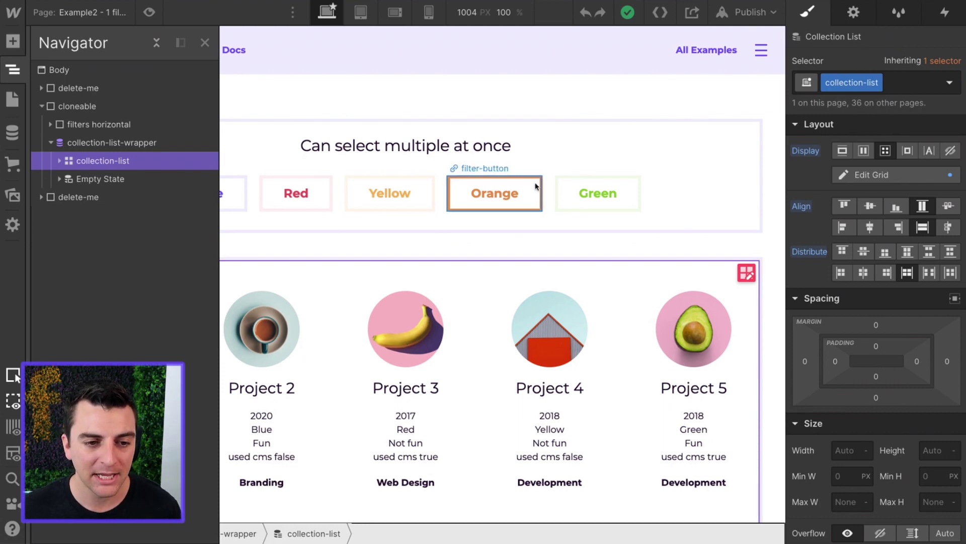
click(571, 154)
click(684, 185)
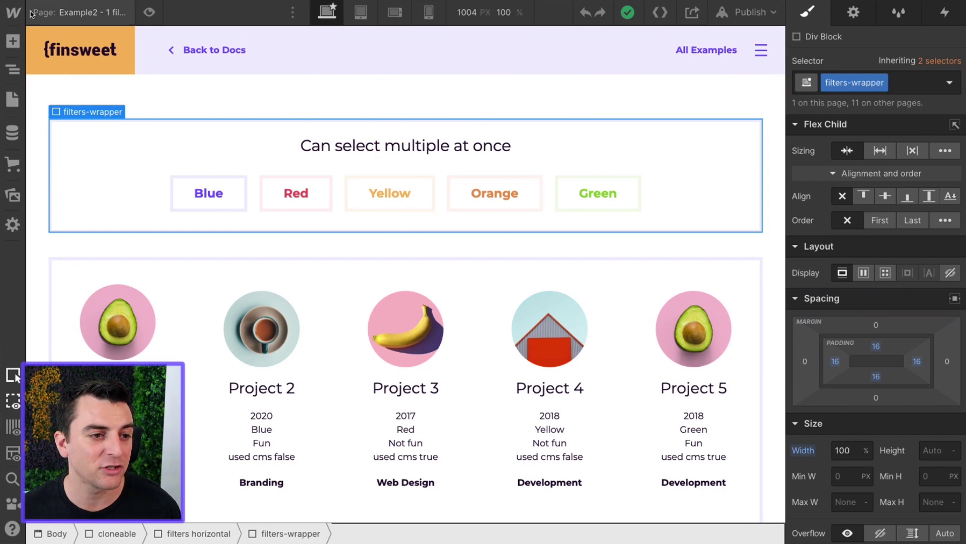
In the Navigator, inspect the mb-small heading, first filter button and filters-wrapper
click(12, 69)
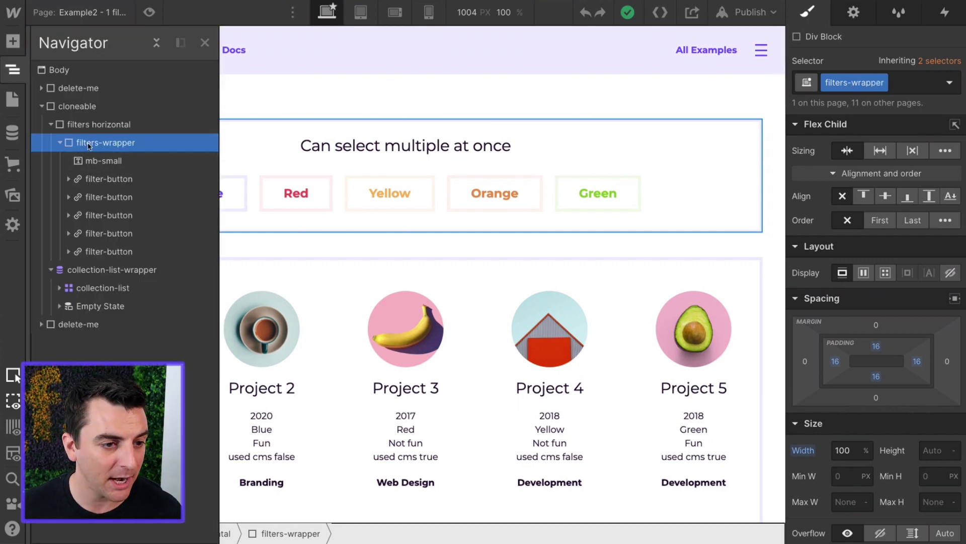
click(110, 163)
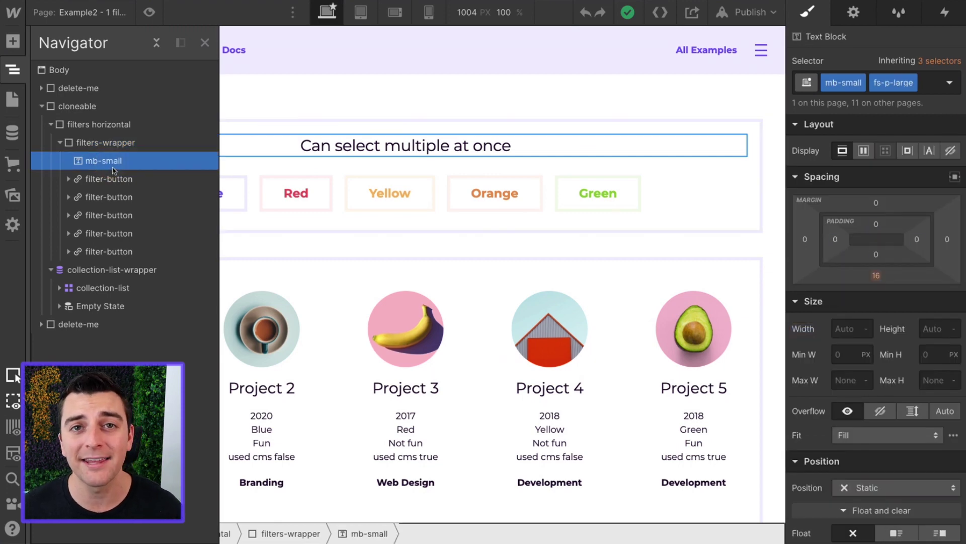
click(119, 181)
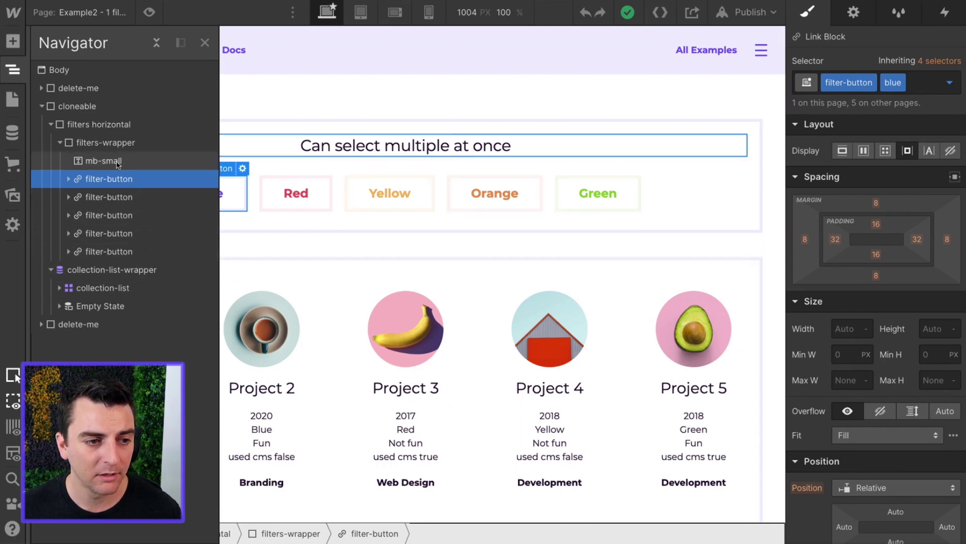
click(109, 143)
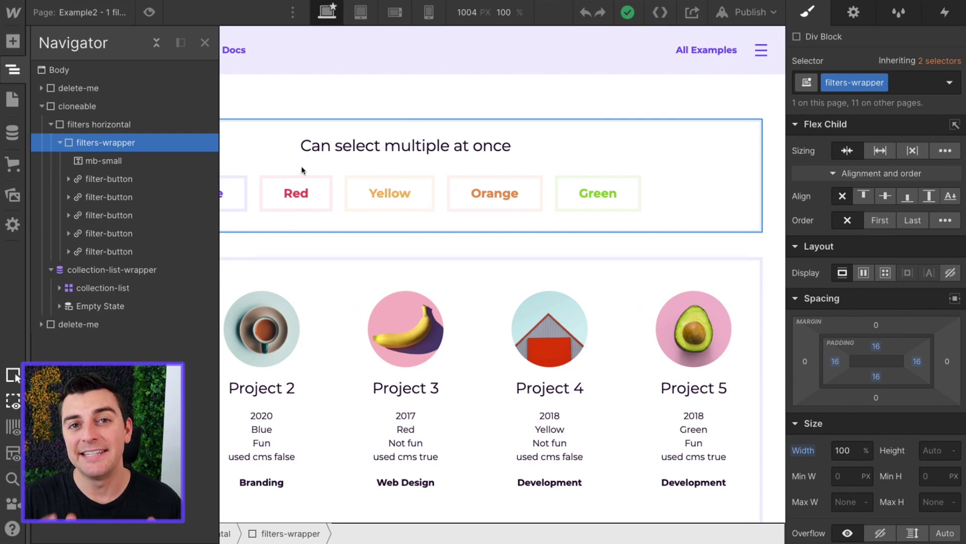
key(z)
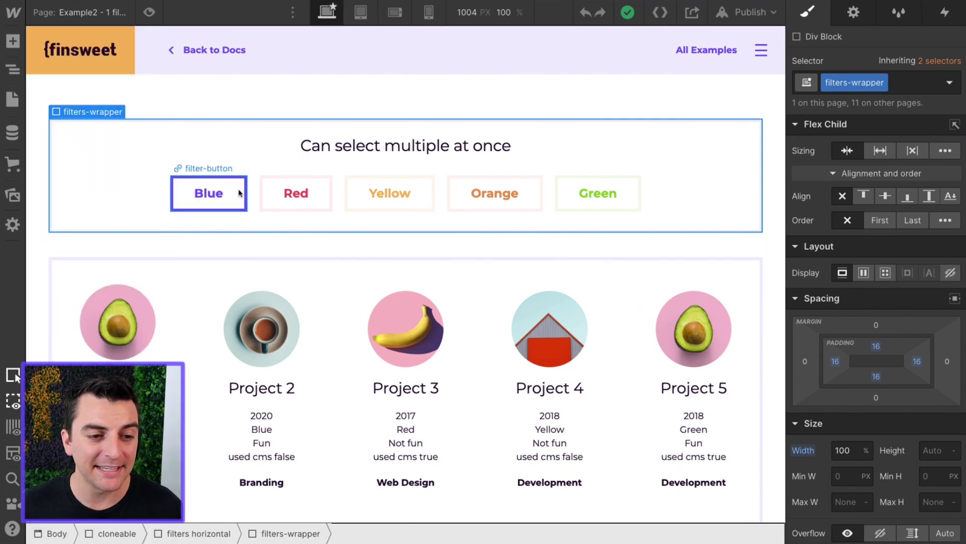
Check the filter-by attribute on the Blue, Red, Yellow, Orange and Green buttons
click(237, 194)
click(854, 12)
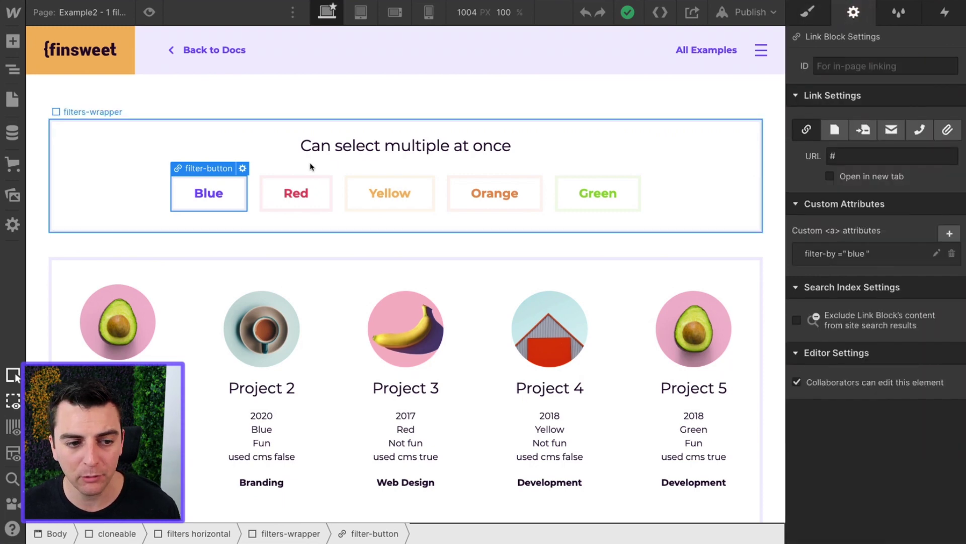
click(297, 196)
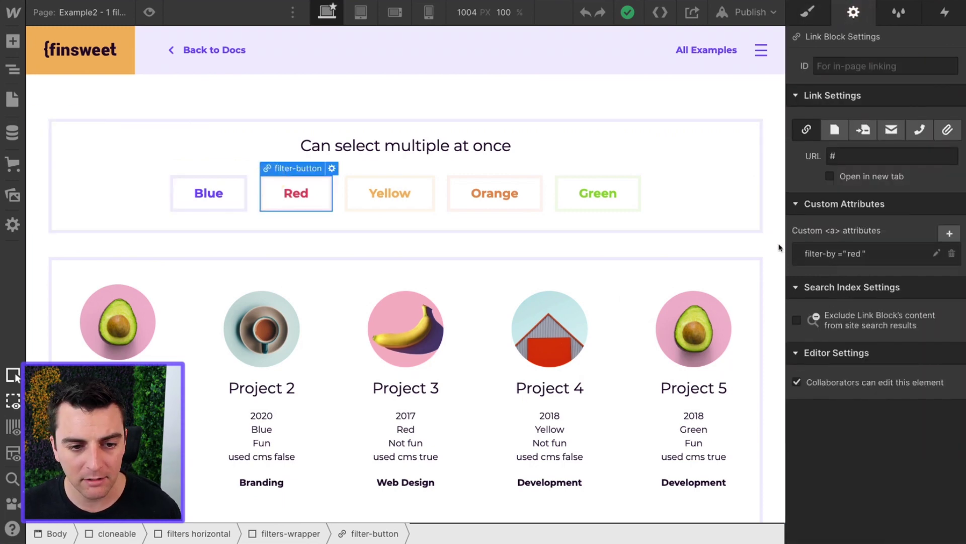
click(363, 204)
click(467, 210)
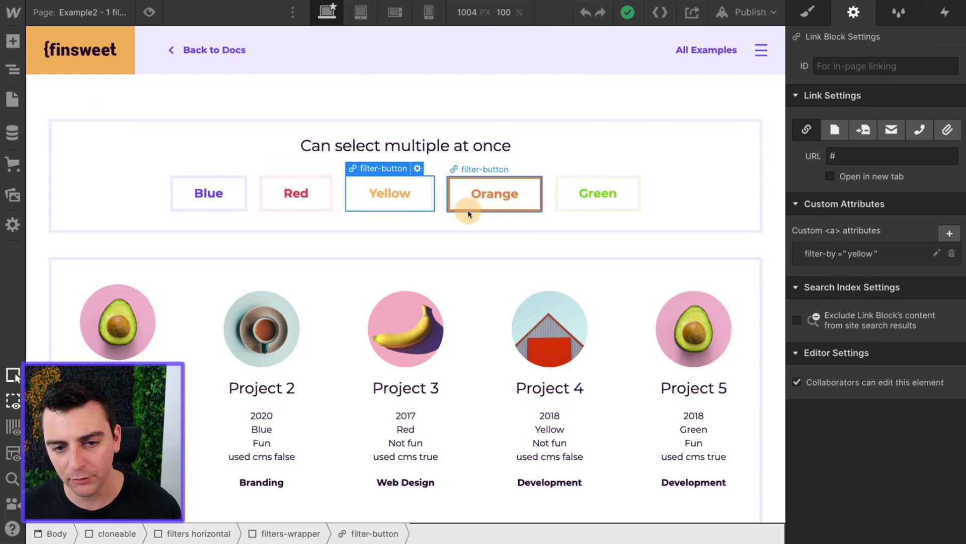
click(614, 206)
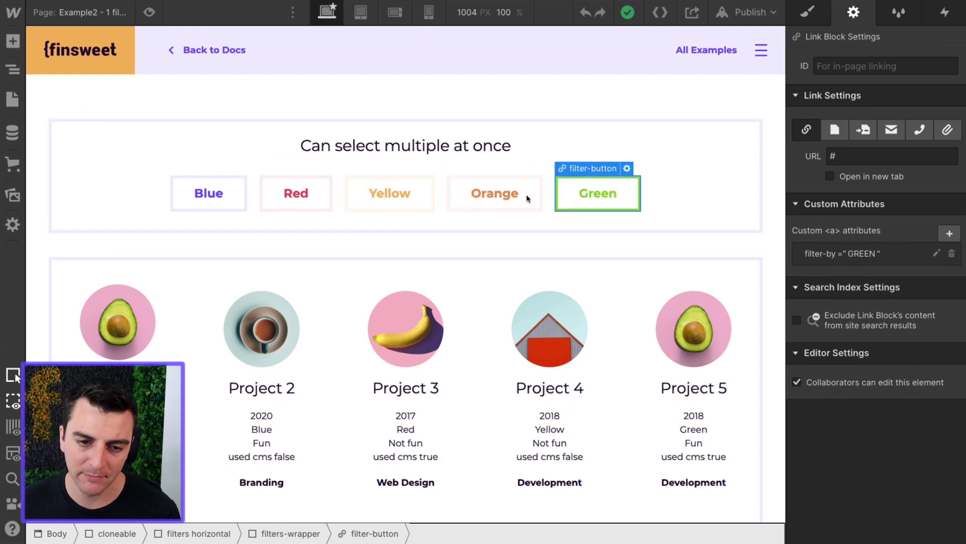
Open the Blue button's filter-by attribute and compare it with Project 2's colour field
click(237, 192)
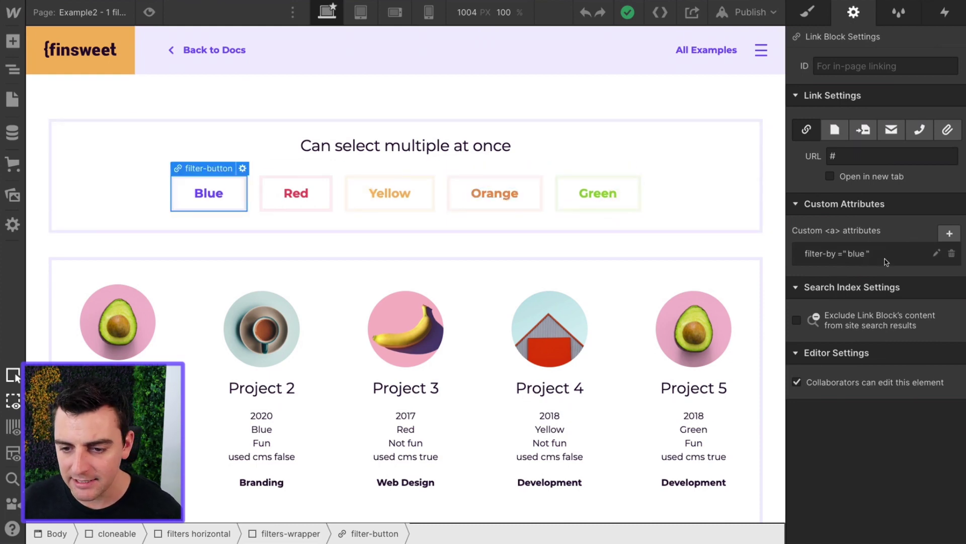
click(878, 254)
key(Tab)
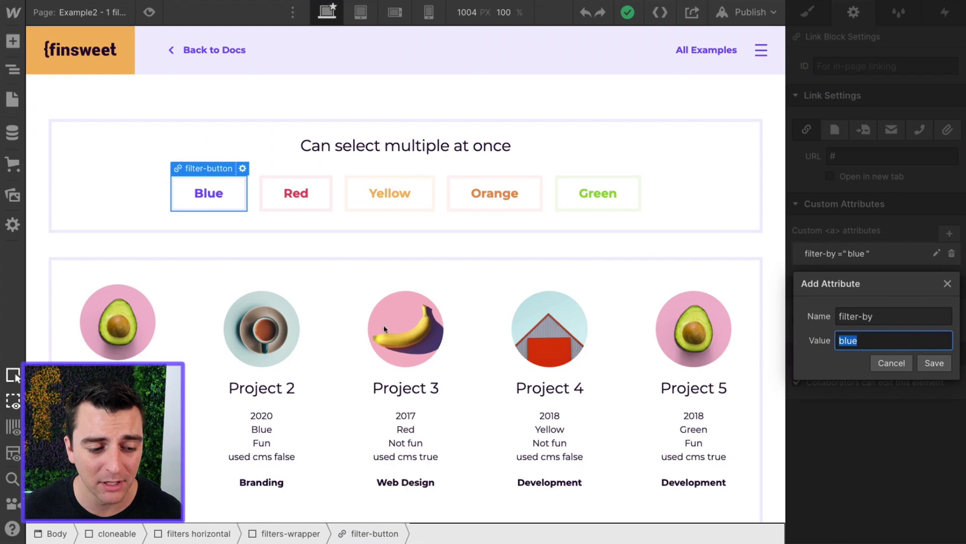
click(274, 429)
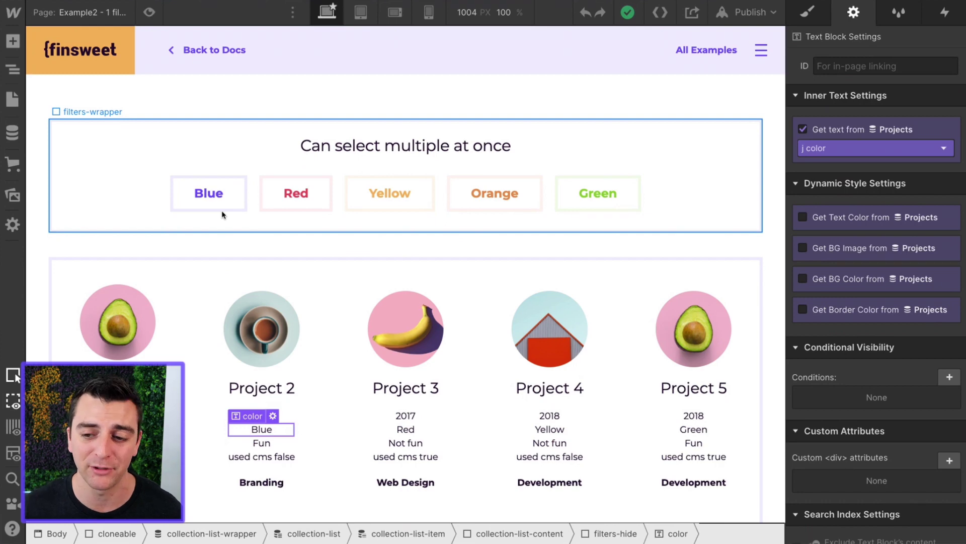
click(313, 169)
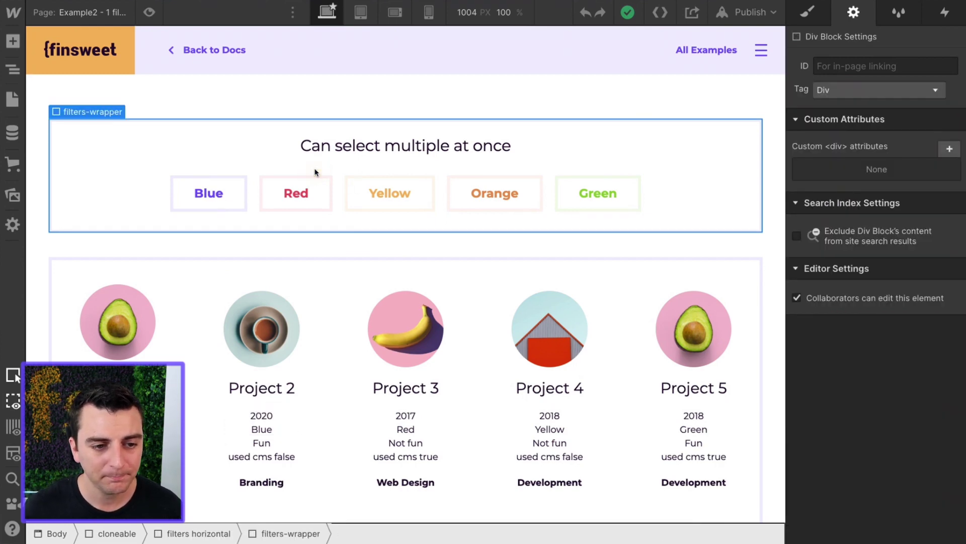
Apply the fltr-active combo class to the Blue, Red and Yellow buttons, then delete it
click(244, 177)
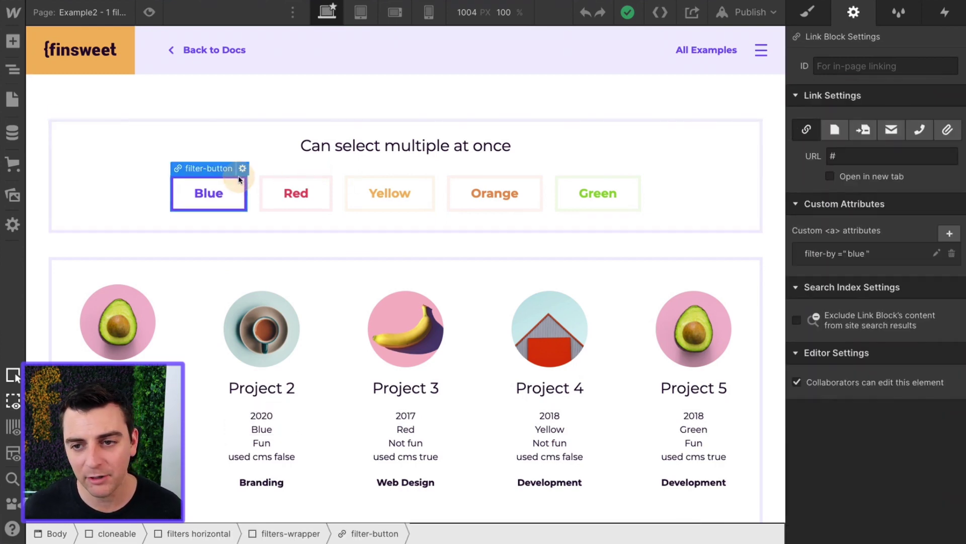
click(813, 11)
click(934, 85)
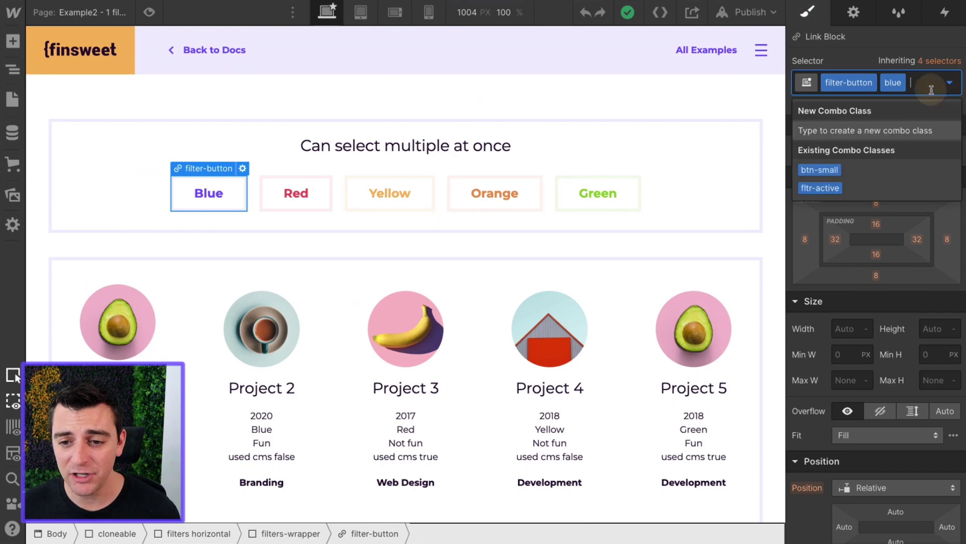
click(819, 189)
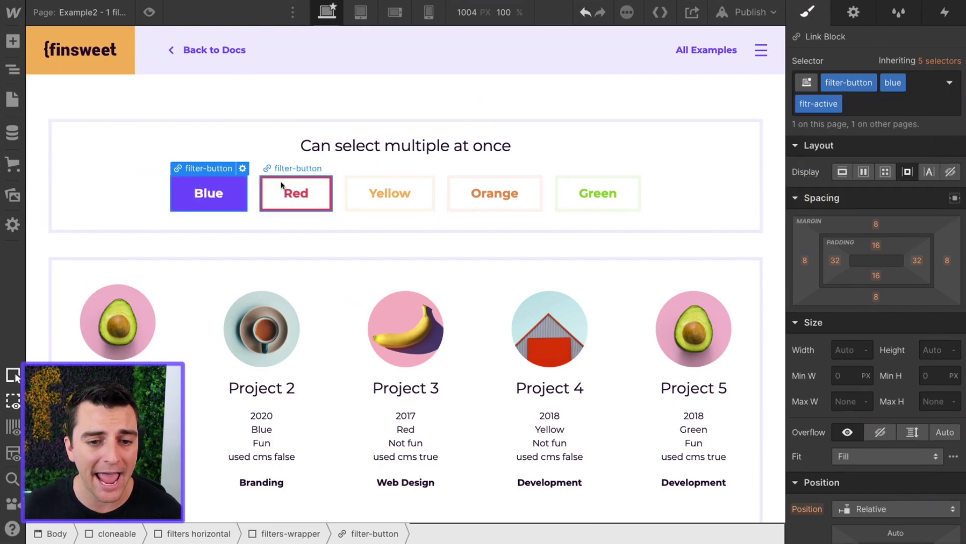
click(296, 194)
click(919, 82)
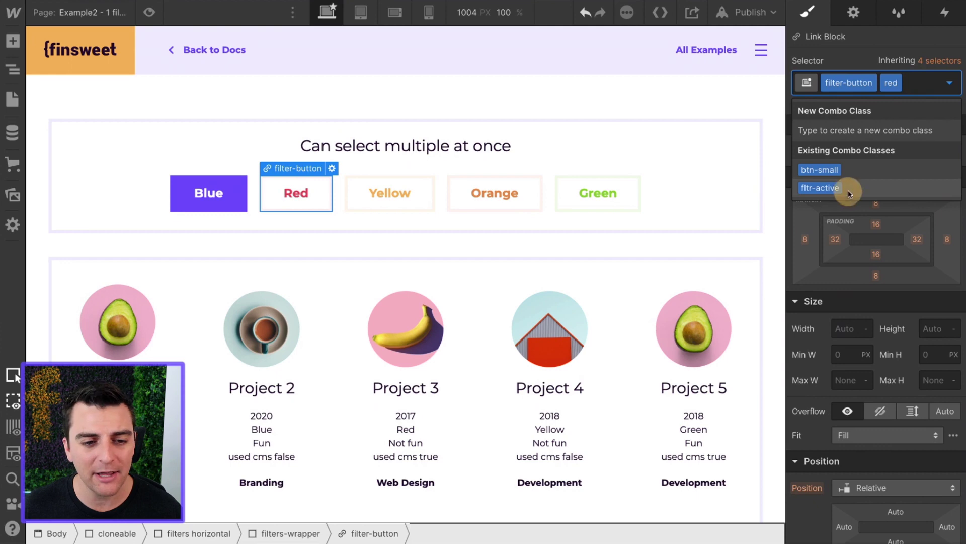
click(820, 188)
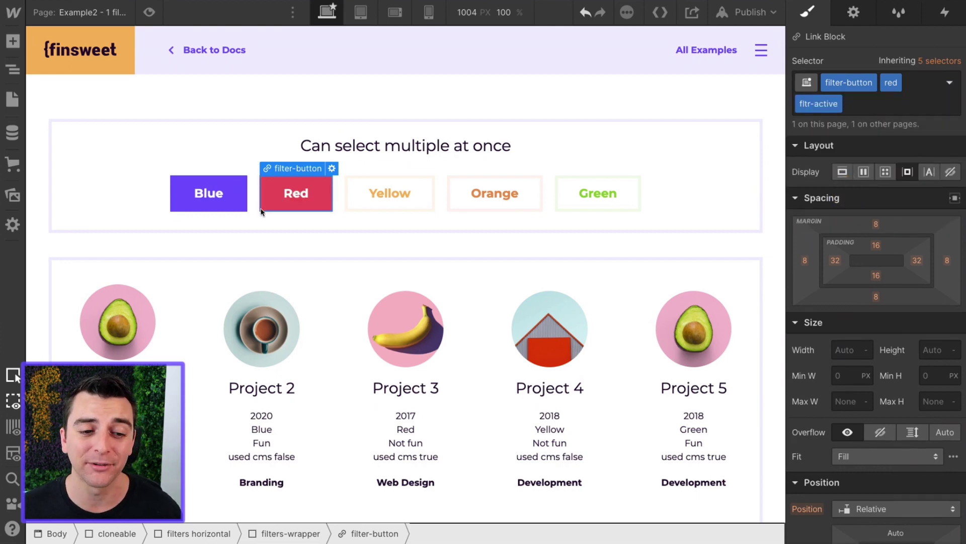
click(431, 191)
click(919, 82)
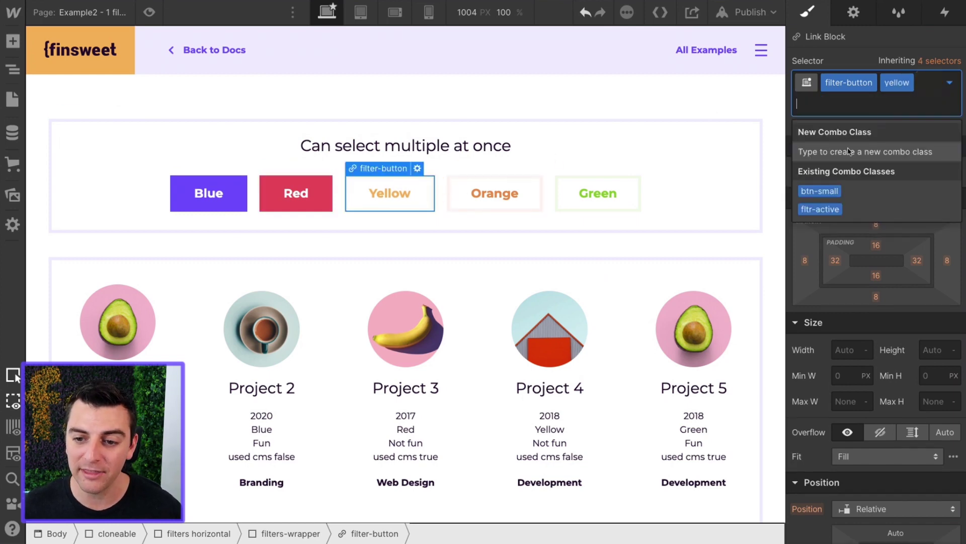
click(831, 207)
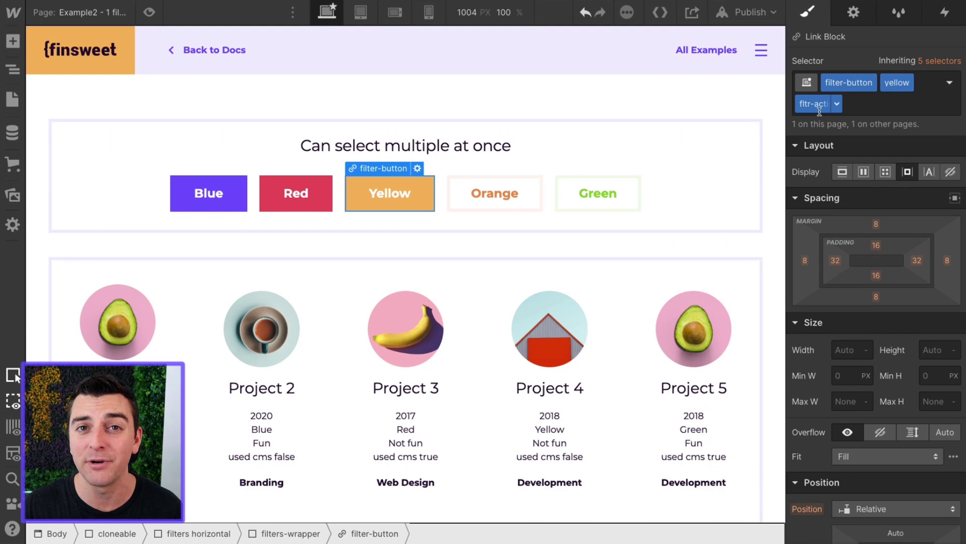
key(BackSpace)
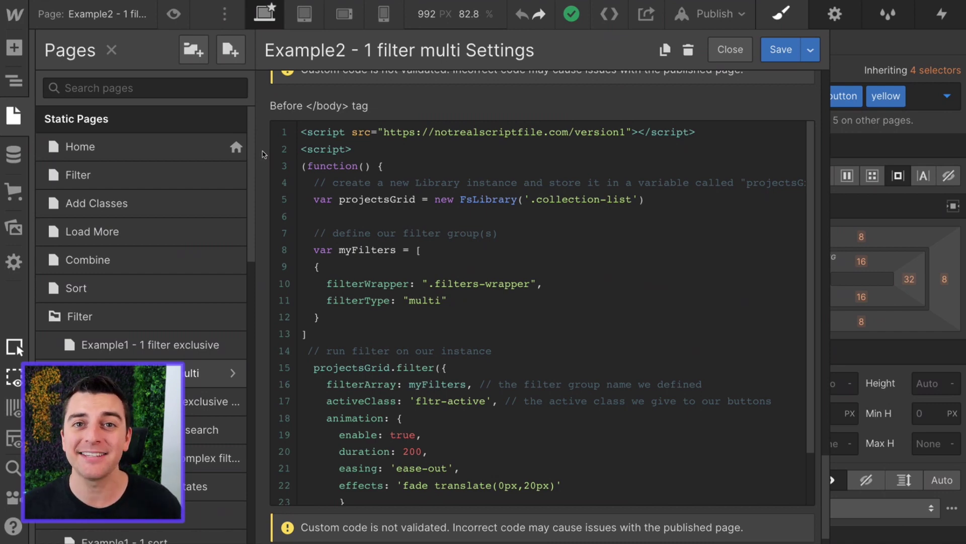
Review the before-body script's filterType multi setting, source line, and code lines 2-7
drag(491, 299, 327, 299)
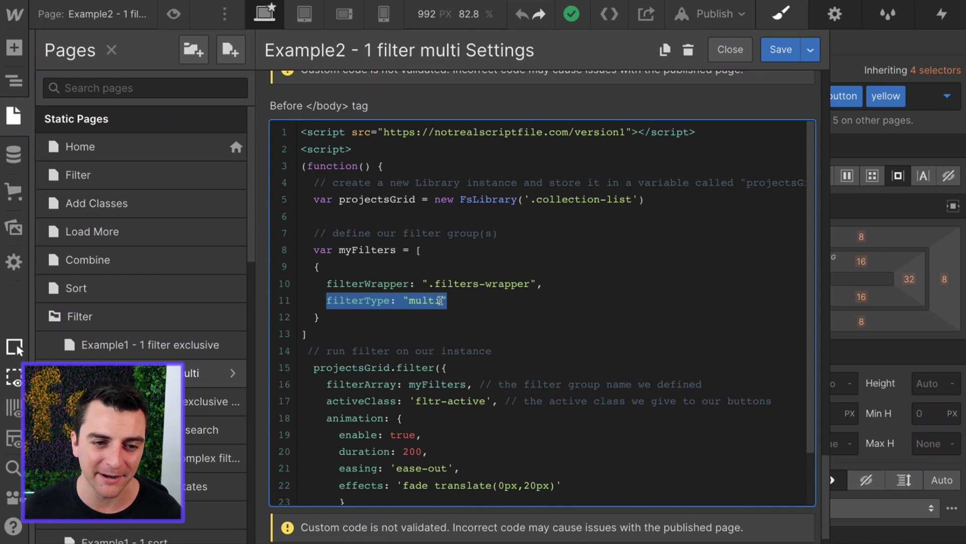
click(600, 127)
drag(754, 130, 278, 141)
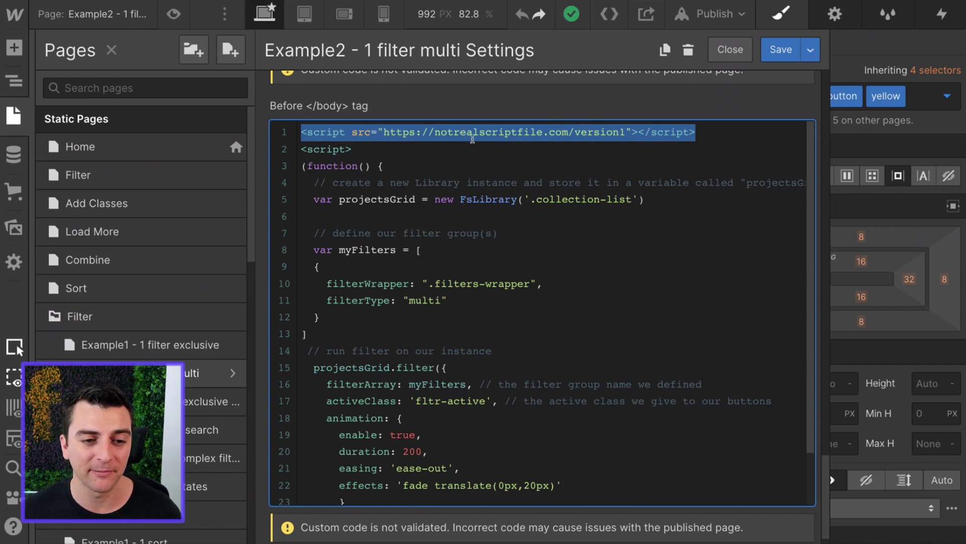
click(309, 169)
drag(300, 149, 478, 498)
click(478, 497)
scroll(477, 498, up, 2)
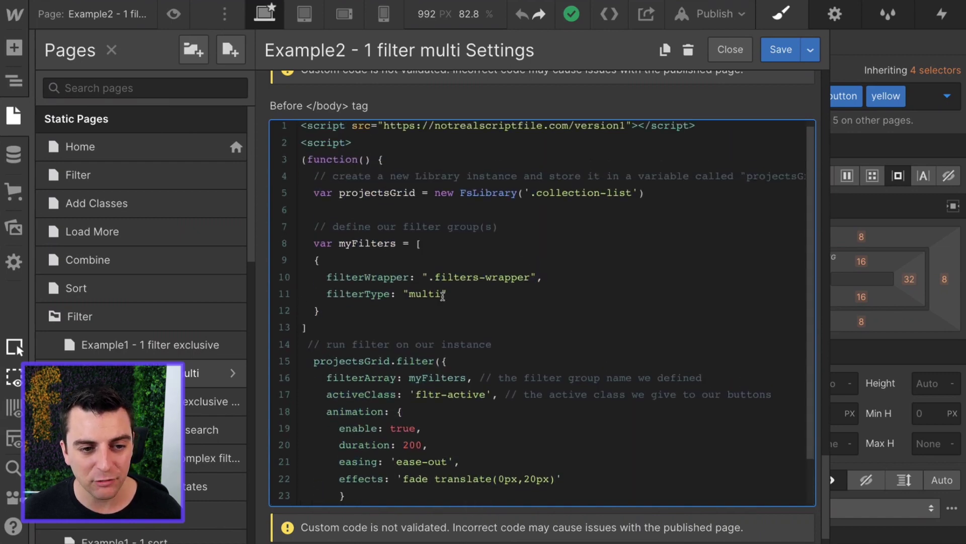
drag(304, 163, 532, 490)
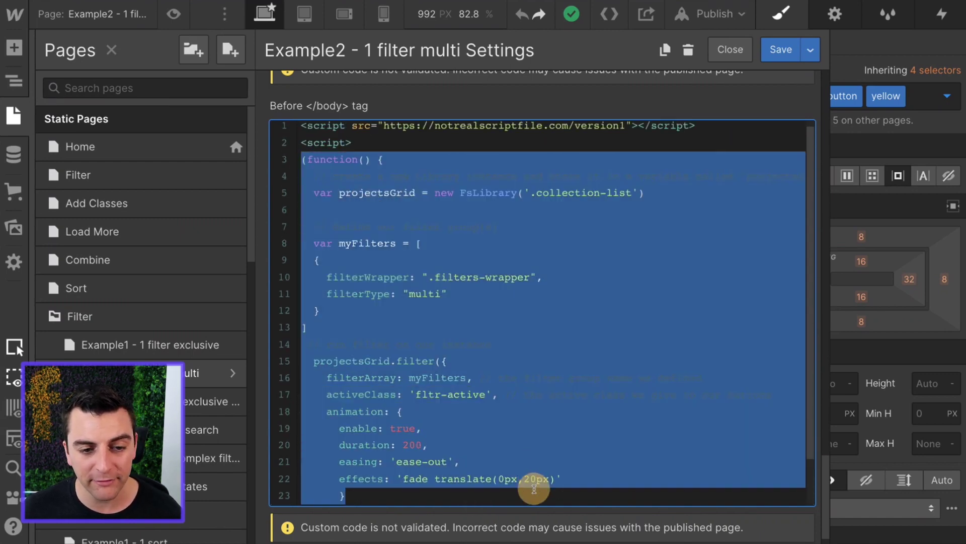
click(533, 448)
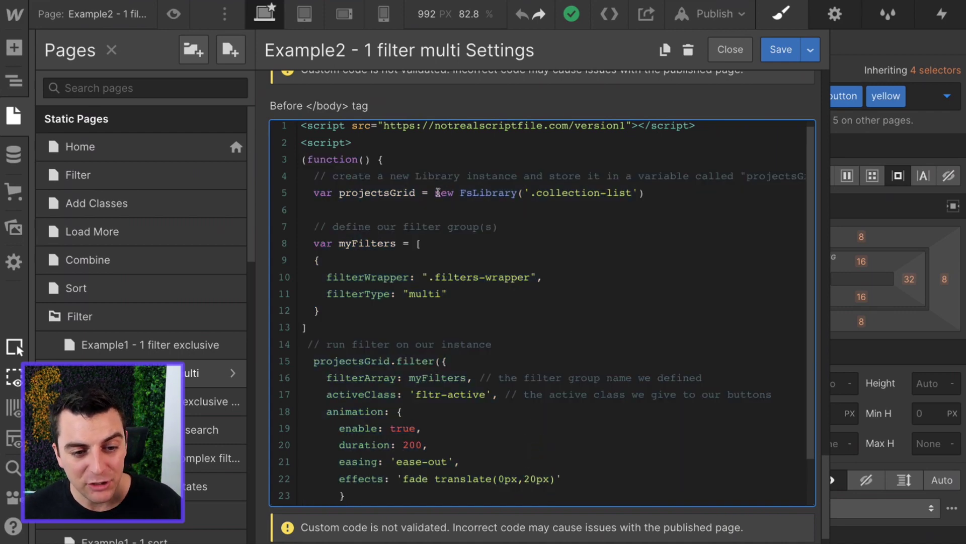
drag(435, 193, 517, 194)
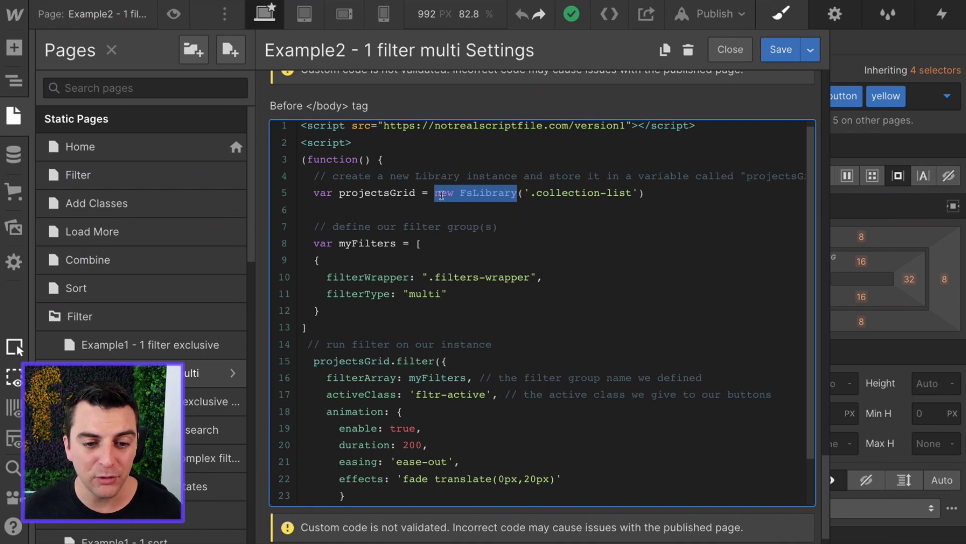
click(519, 194)
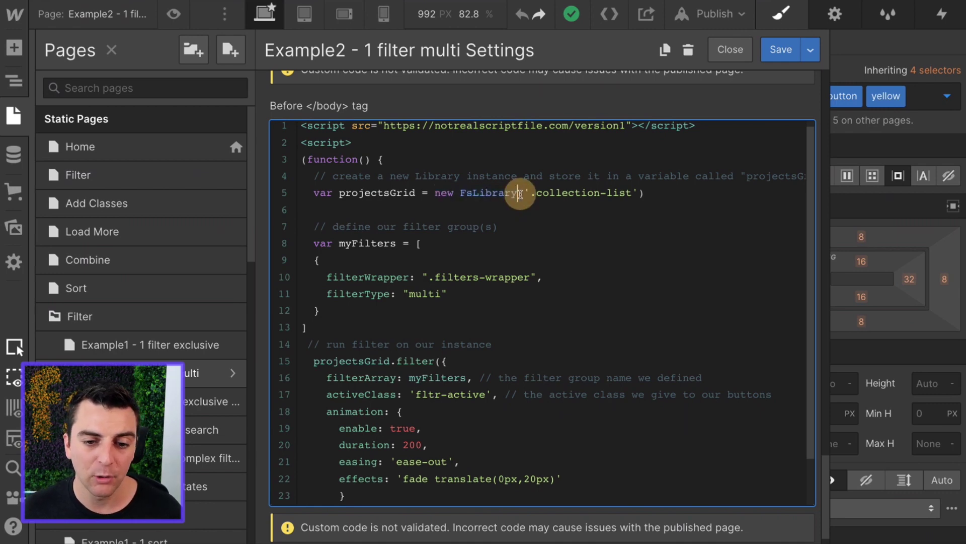
drag(530, 193, 635, 192)
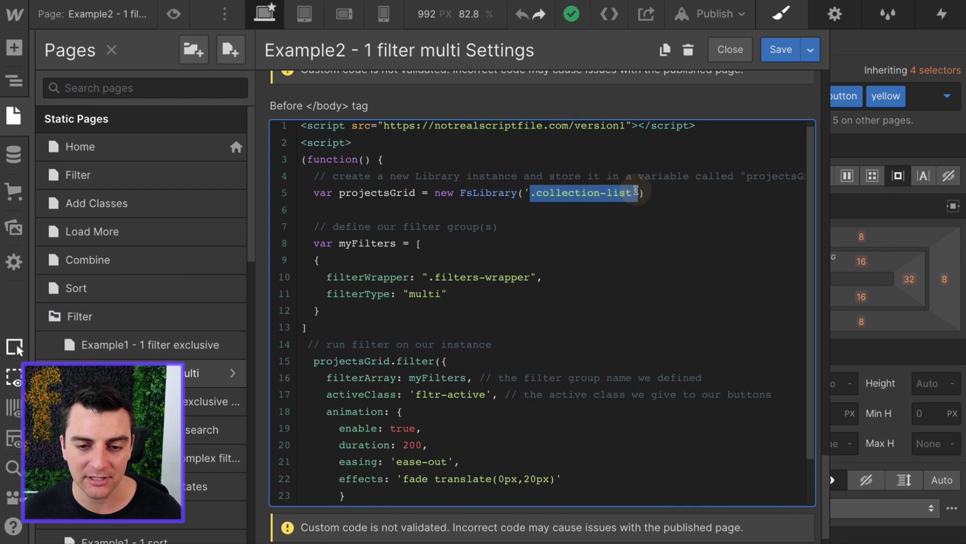
click(636, 191)
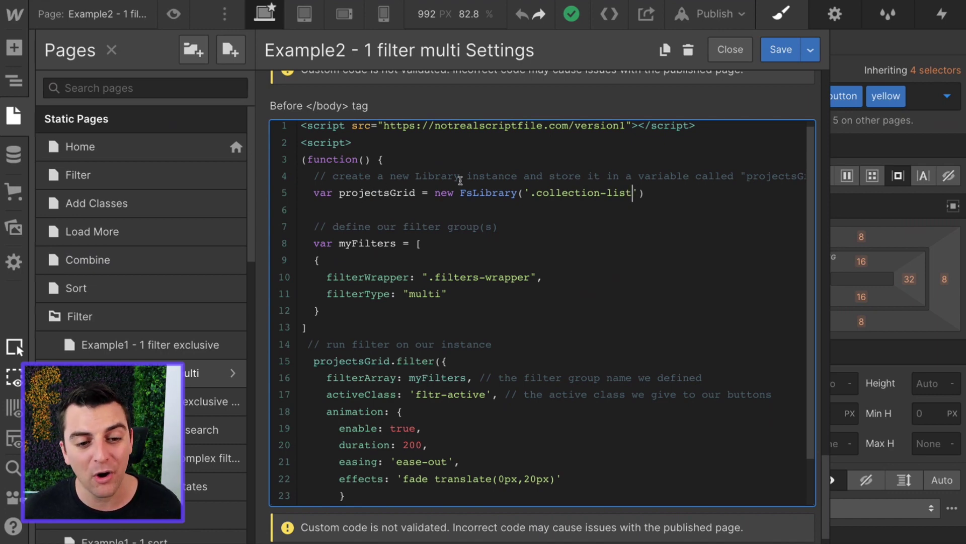
drag(436, 193, 668, 204)
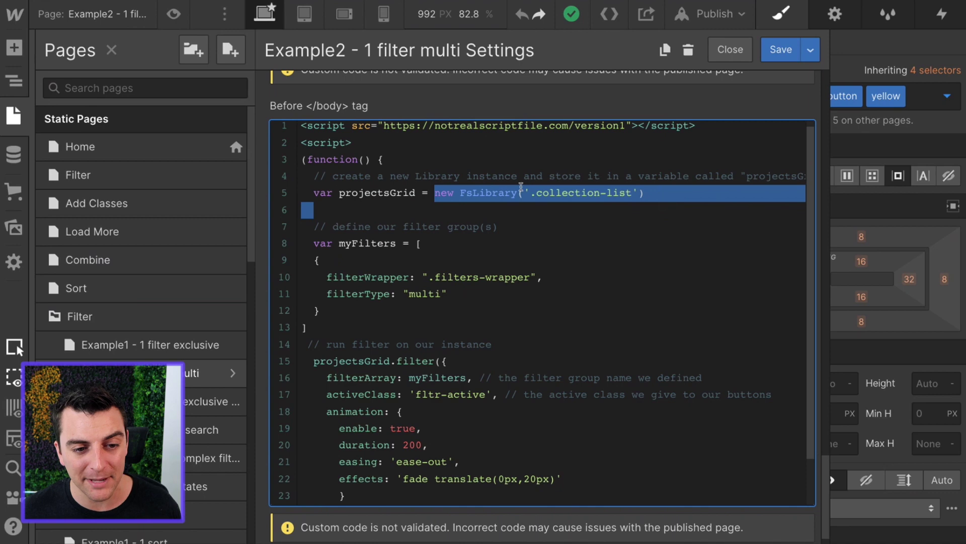
drag(415, 193, 338, 195)
scroll(339, 195, down, 1)
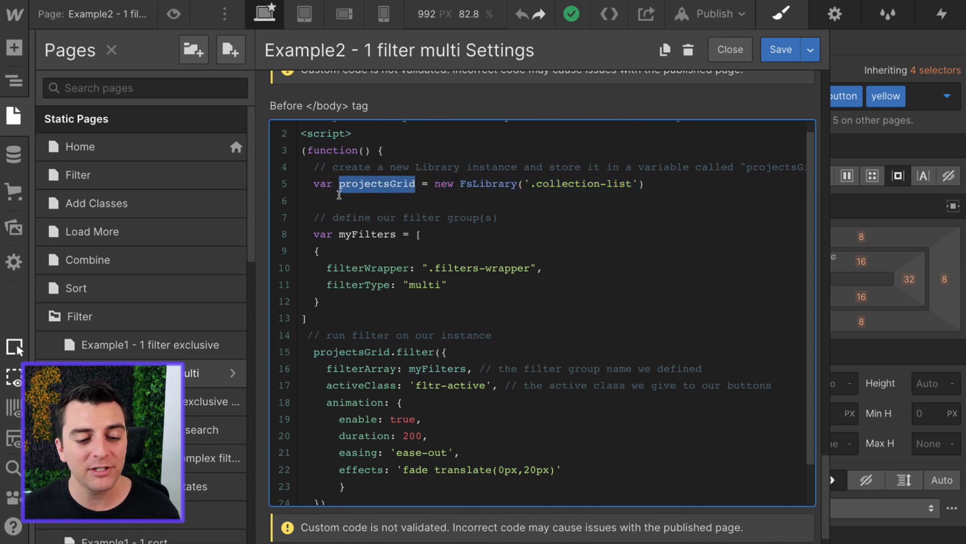
drag(314, 341, 389, 341)
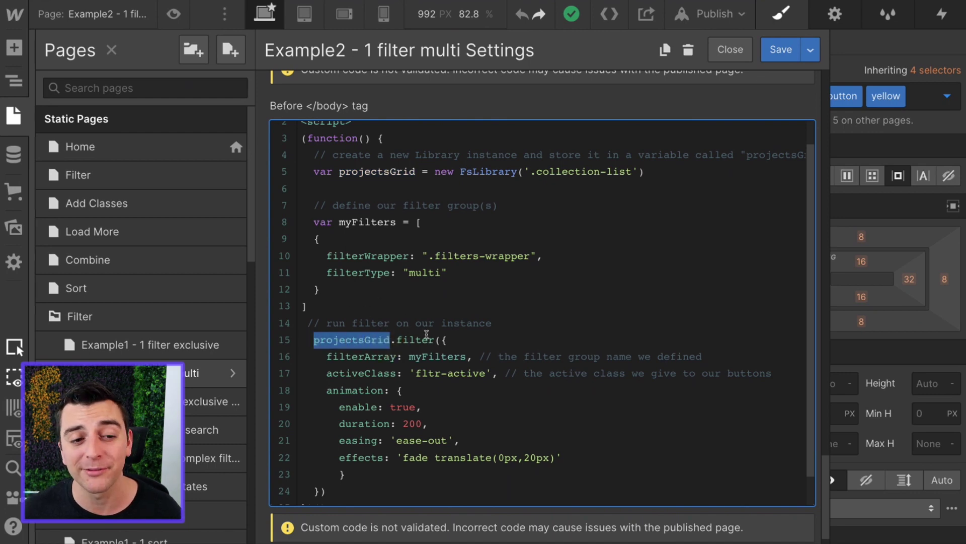
scroll(427, 334, up, 1)
click(362, 248)
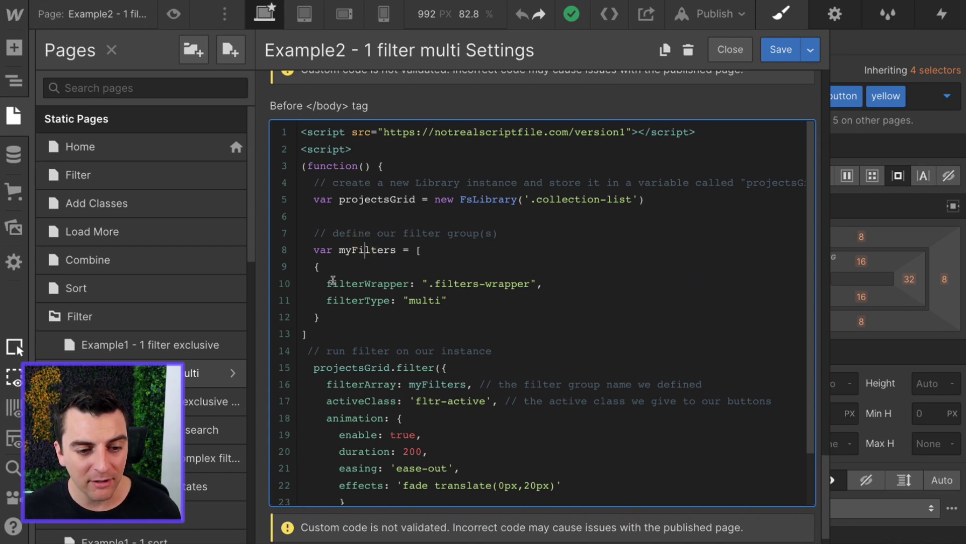
click(333, 283)
drag(341, 281, 418, 283)
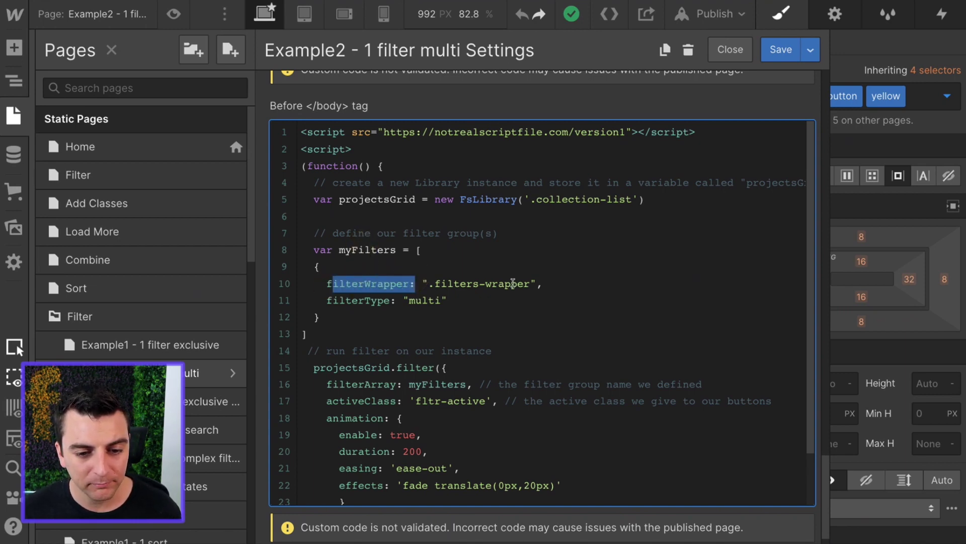
drag(542, 283, 421, 284)
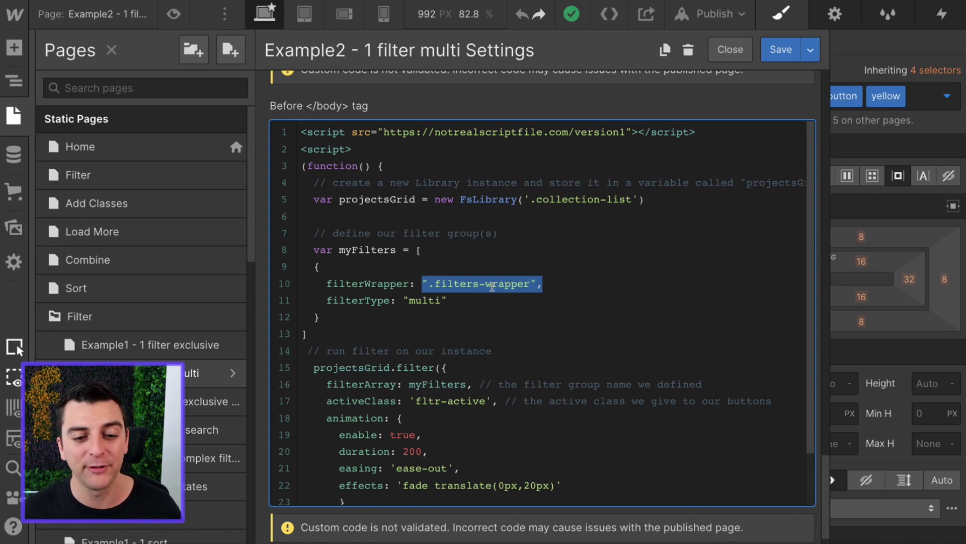
drag(447, 300, 404, 301)
click(404, 301)
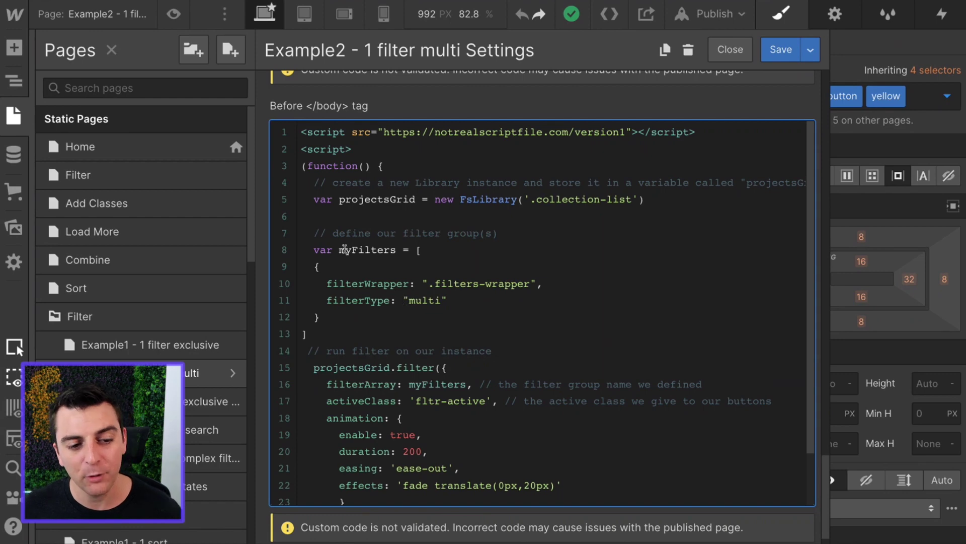
drag(330, 318, 294, 273)
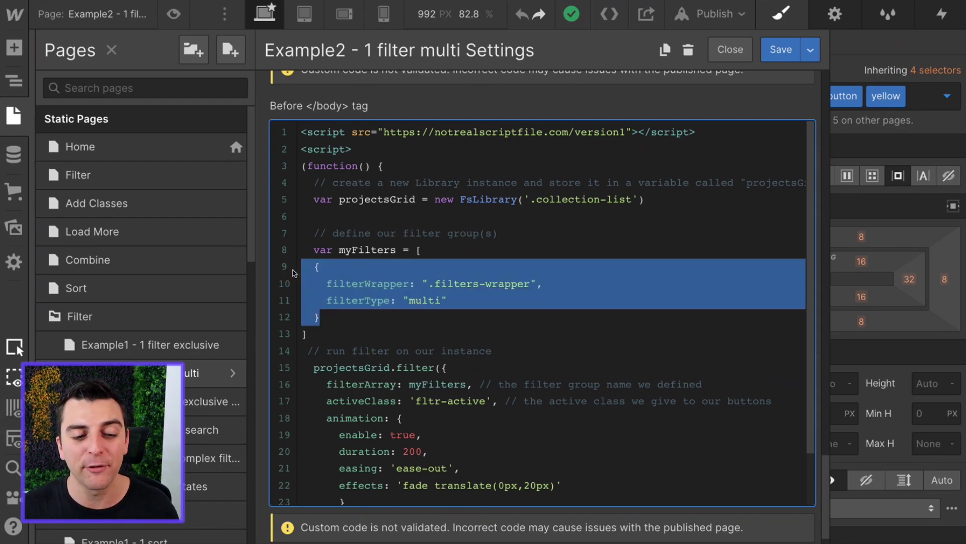
drag(339, 249, 397, 248)
scroll(397, 248, down, 2)
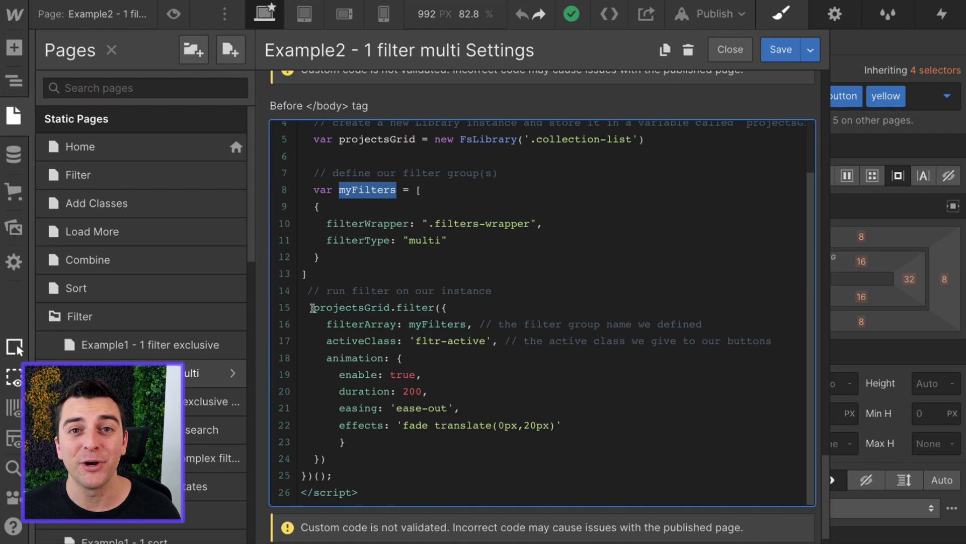
drag(312, 308, 394, 302)
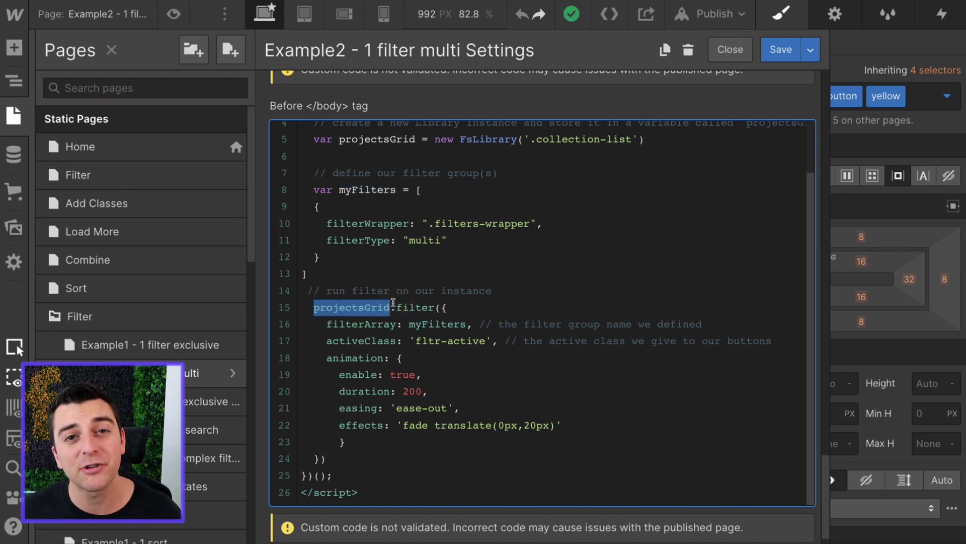
scroll(393, 302, up, 2)
scroll(416, 192, down, 2)
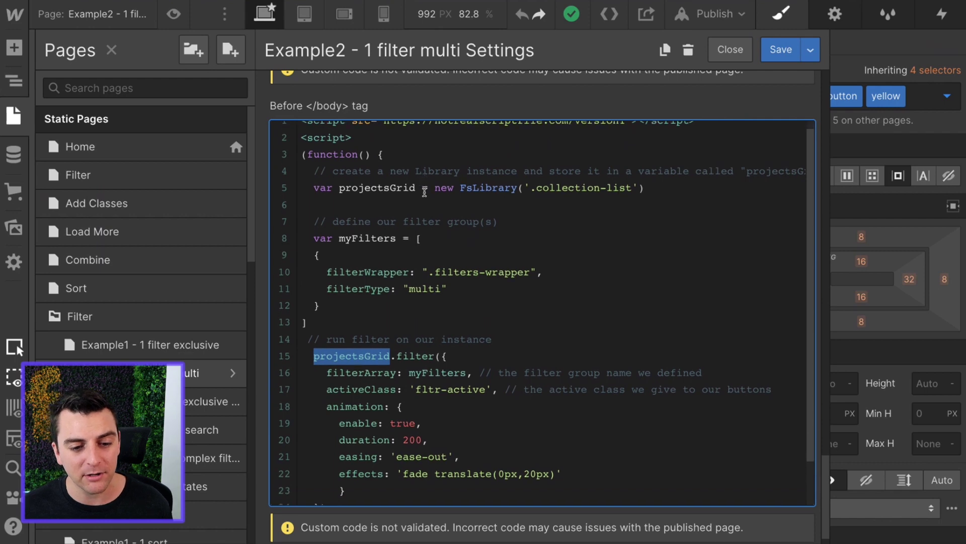
click(392, 308)
drag(392, 308, 443, 308)
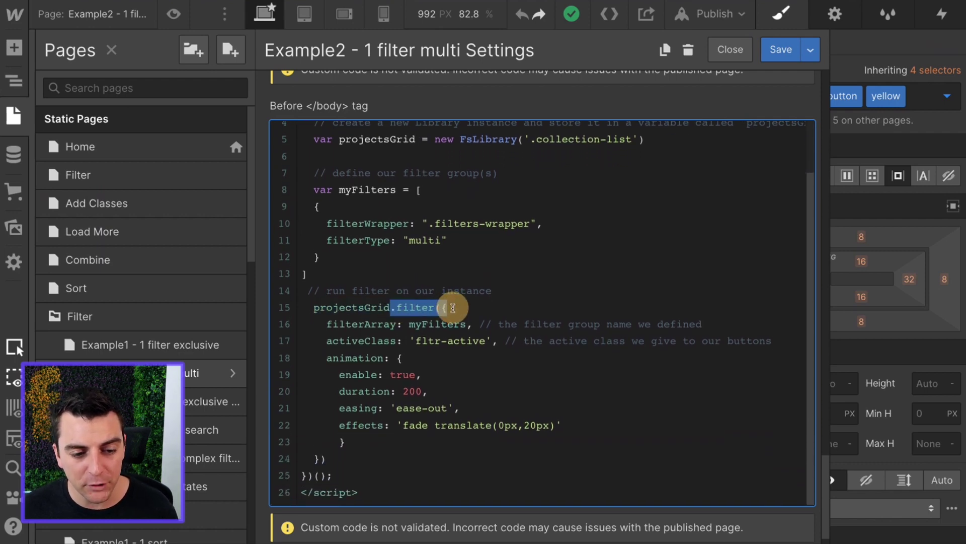
click(327, 324)
drag(327, 325, 466, 325)
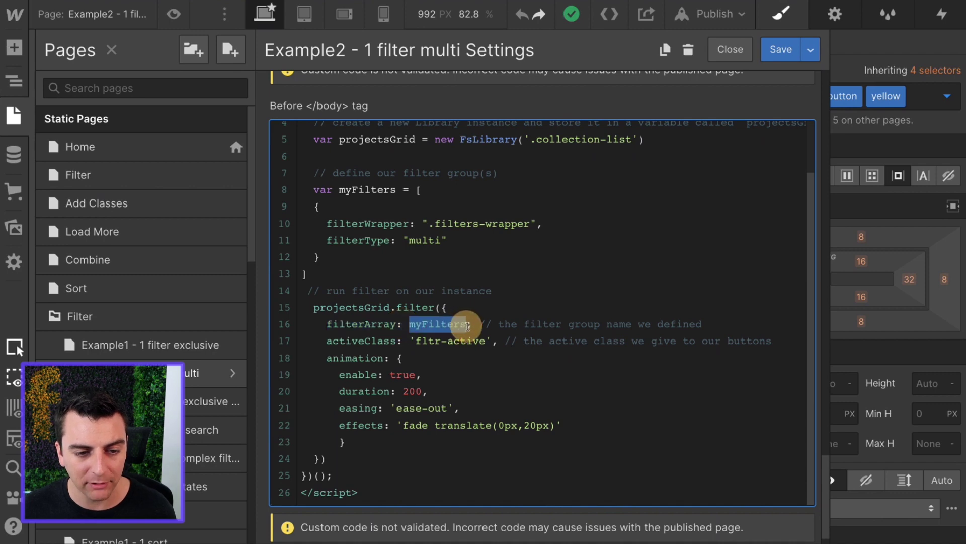
drag(338, 190, 404, 190)
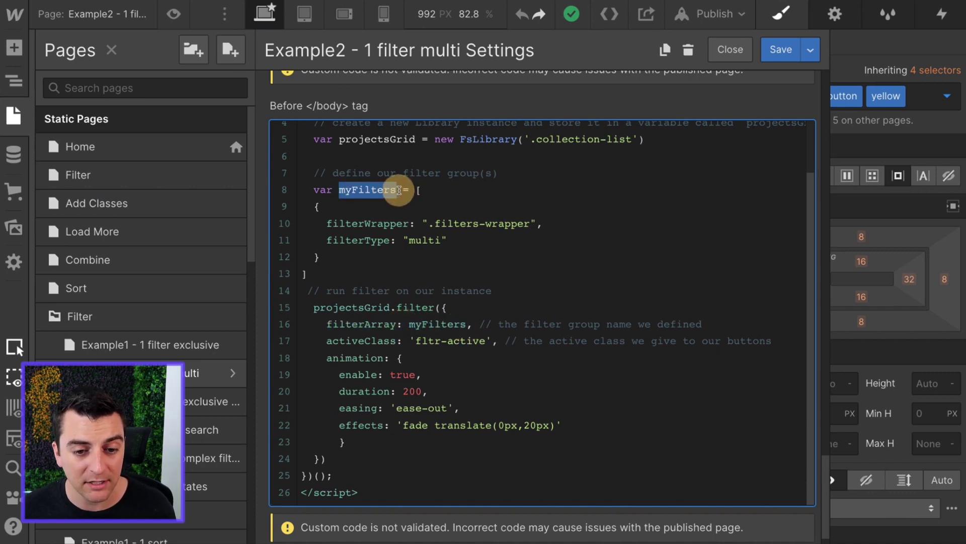
drag(465, 244, 322, 219)
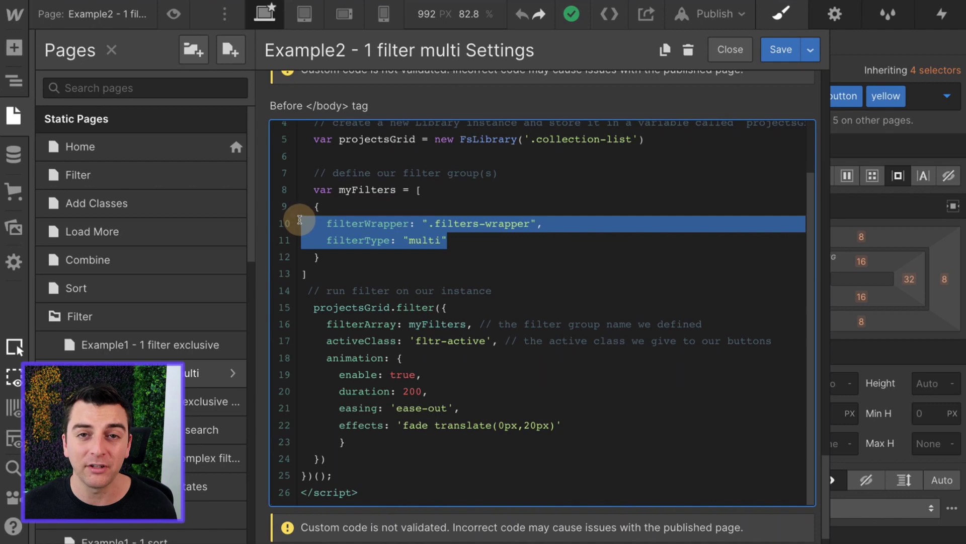
click(349, 258)
scroll(349, 262, down, 1)
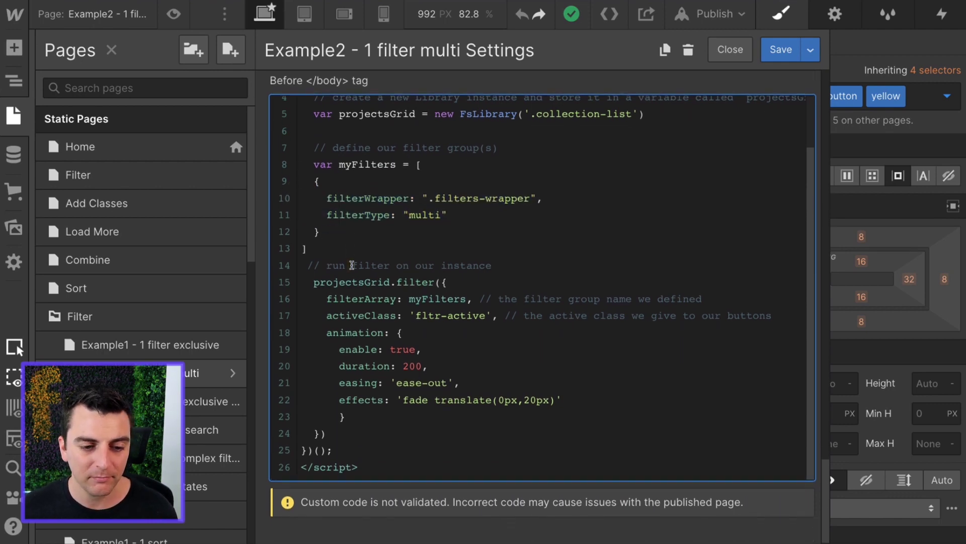
drag(327, 315, 479, 312)
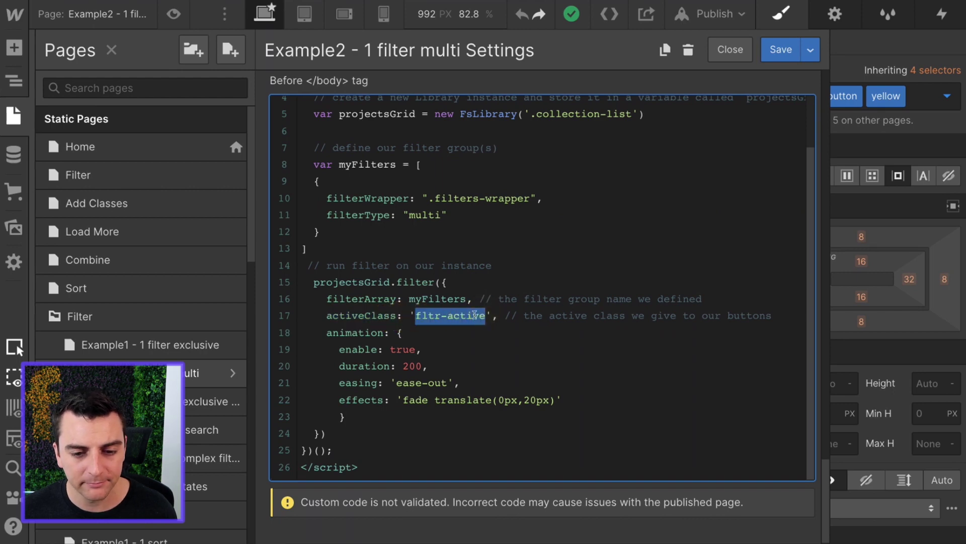
drag(325, 332, 428, 436)
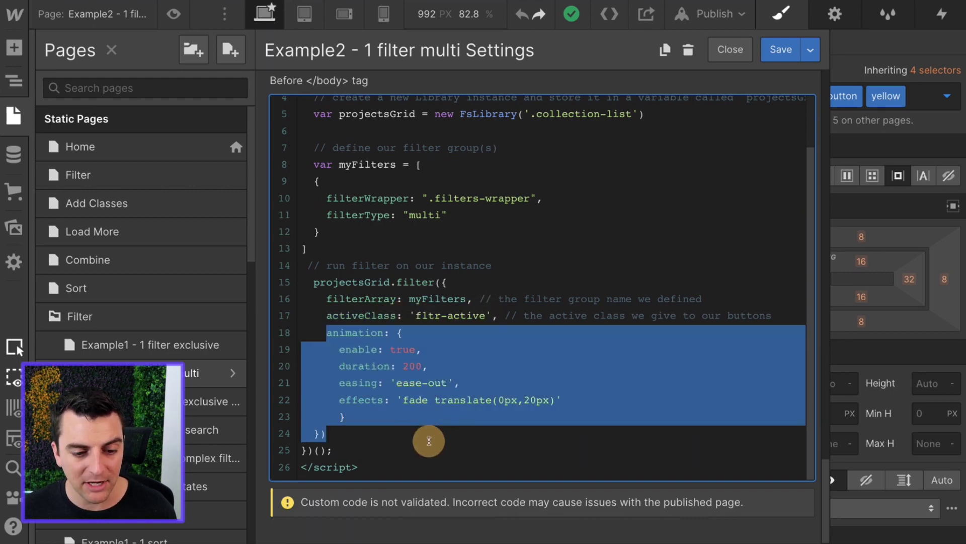
click(428, 436)
drag(339, 349, 420, 349)
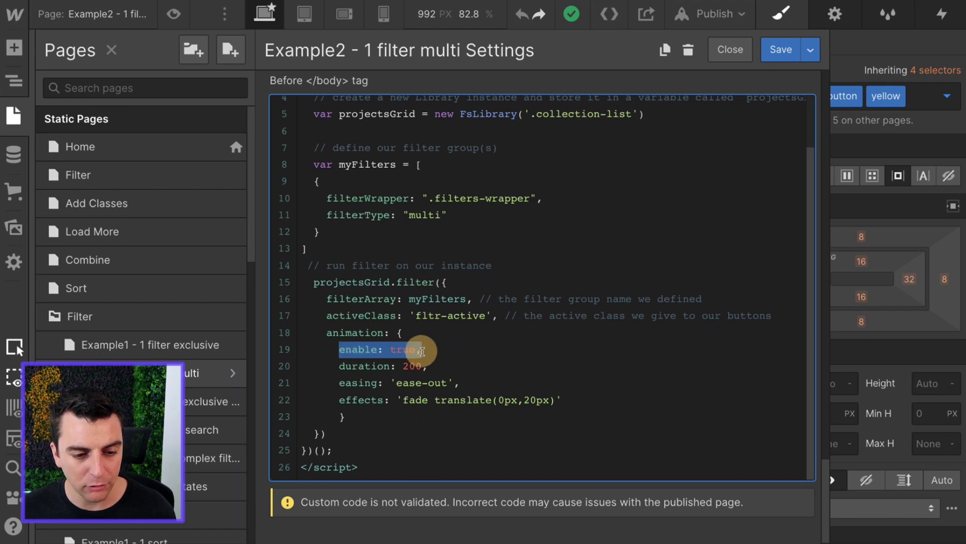
drag(339, 366, 443, 367)
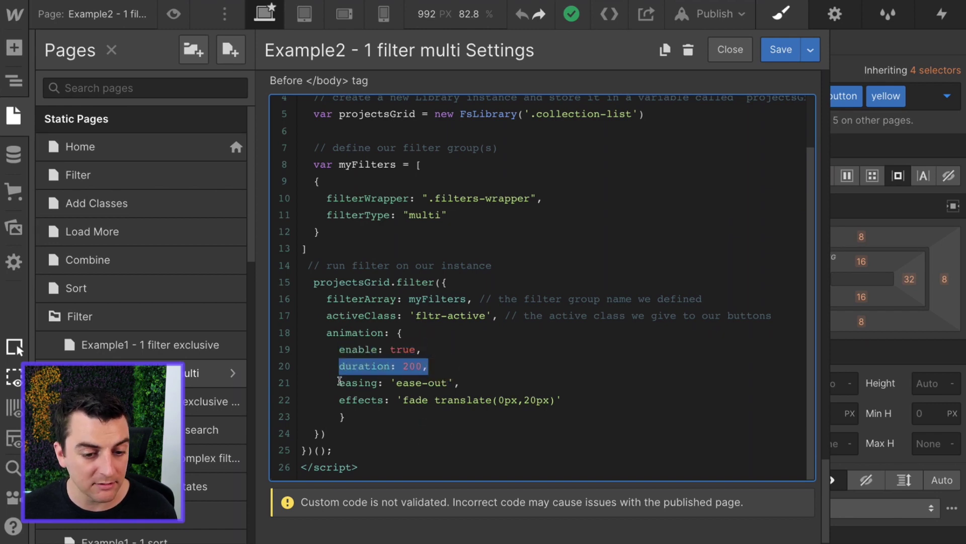
drag(339, 383, 484, 382)
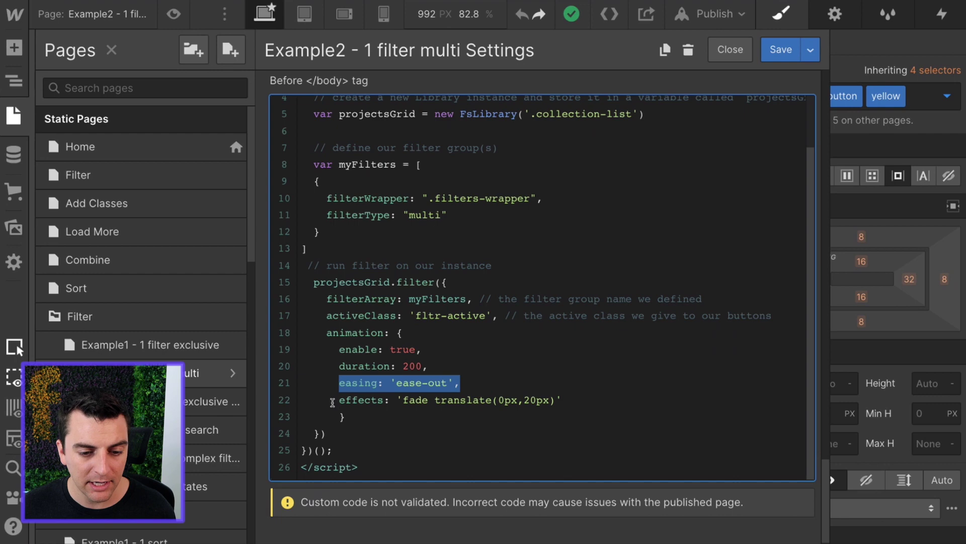
drag(327, 400, 591, 408)
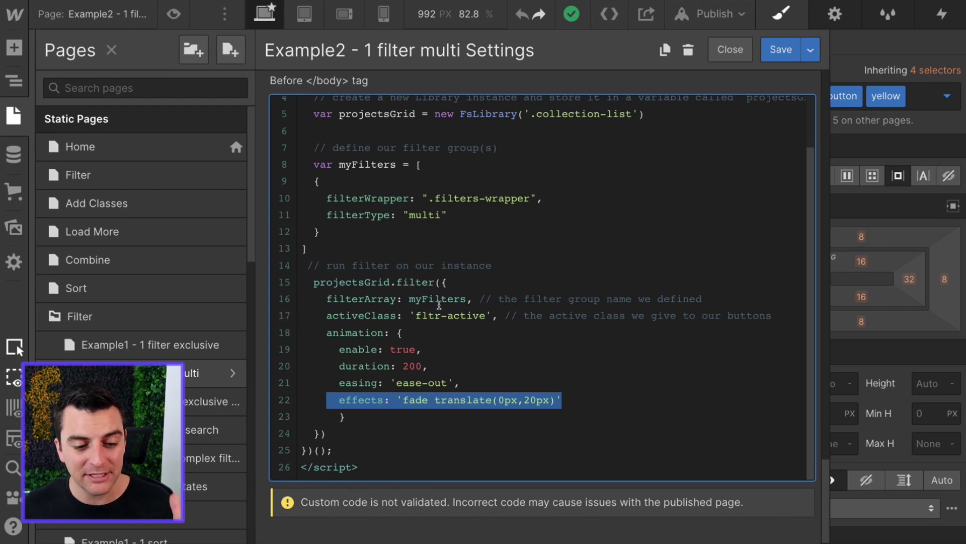
click(493, 401)
drag(550, 399, 400, 400)
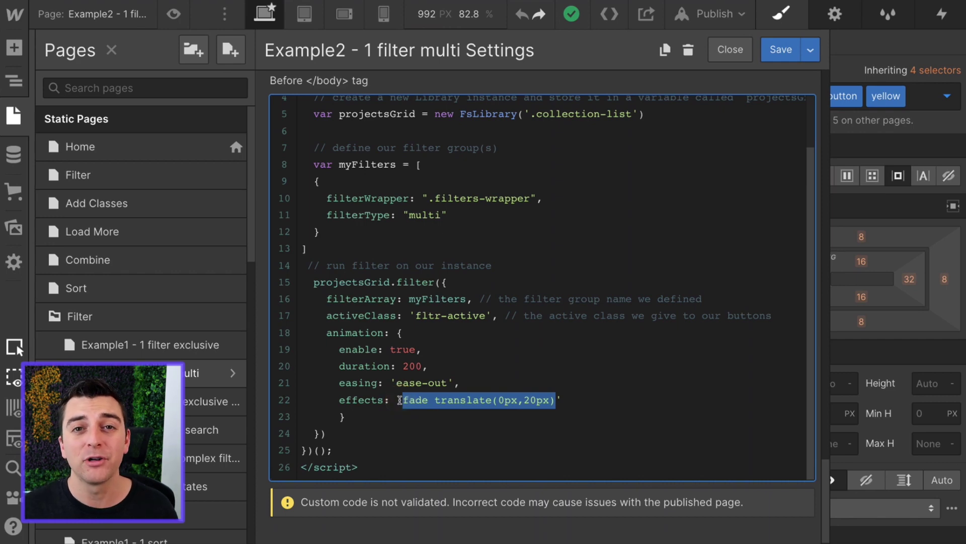